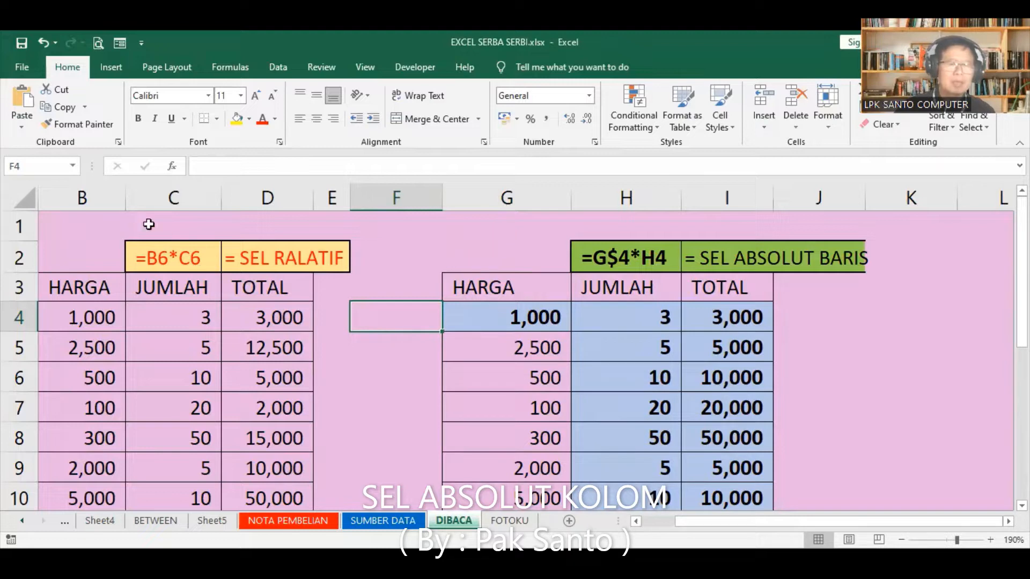
- Compare the HARGA, JUMLAH and TOTAL columns of both tables, including the first-row TOTAL formulas in D4 and I4
left_click(86, 199)
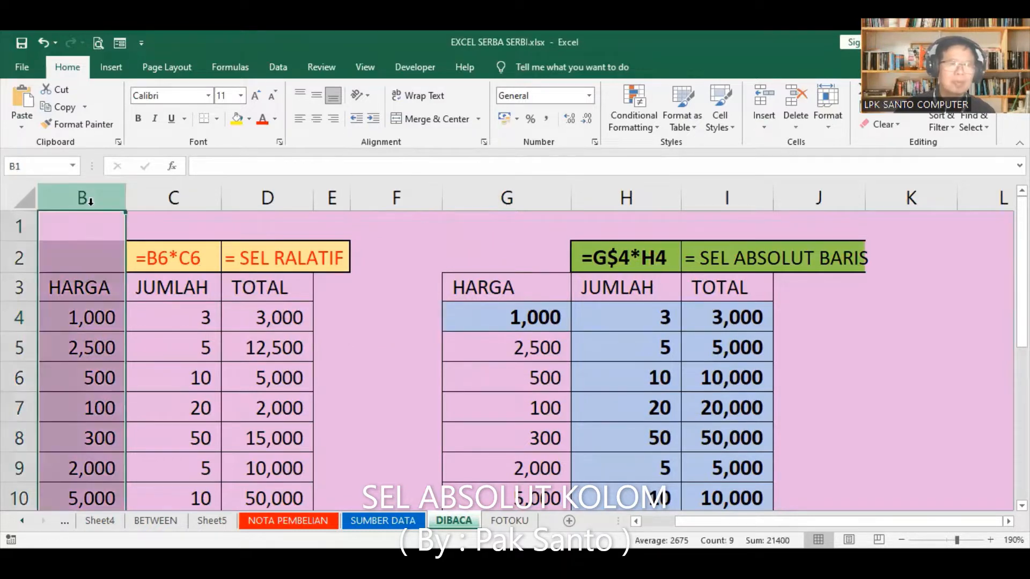
left_click(509, 198)
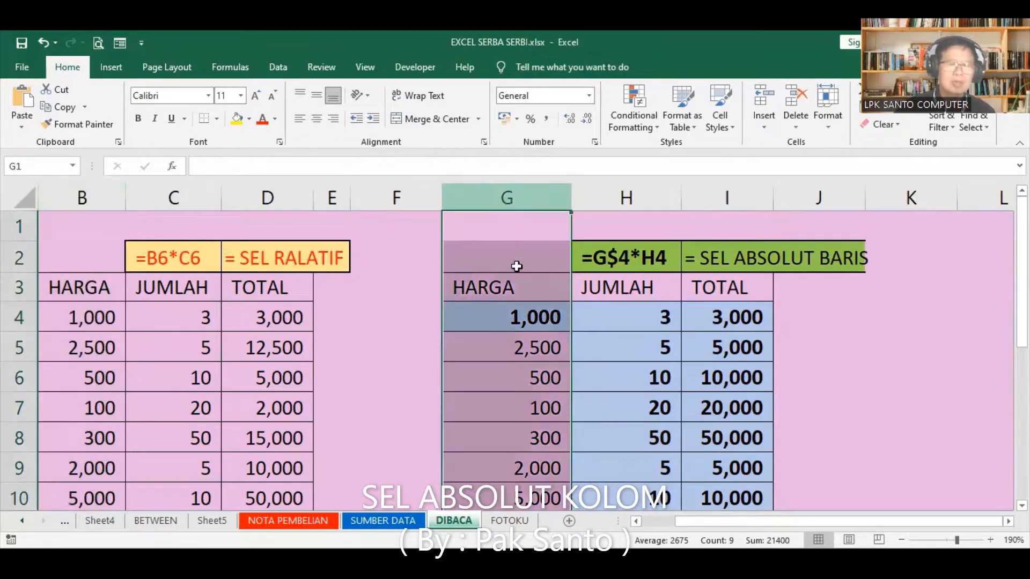
left_click(853, 378)
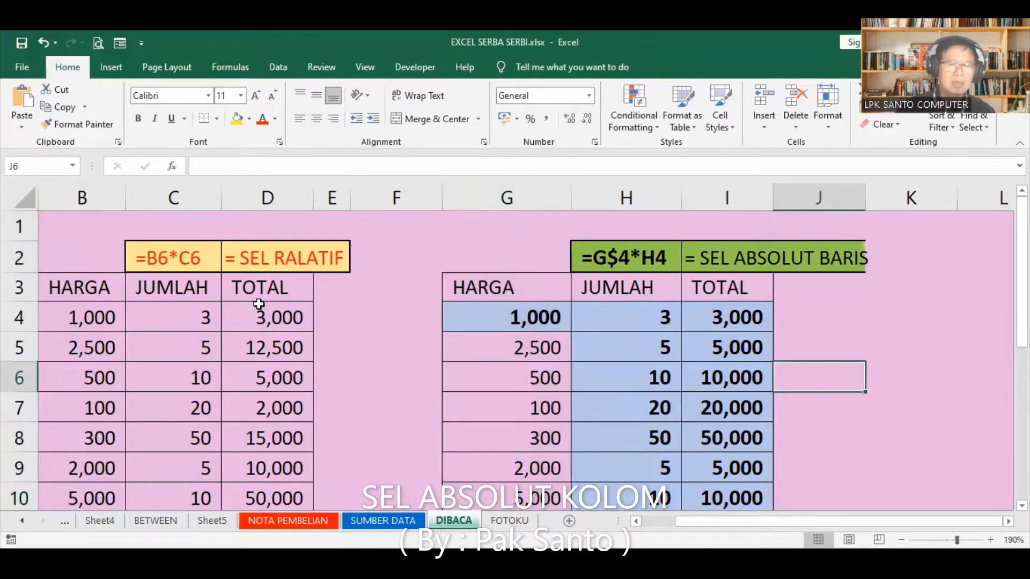
left_click(184, 192)
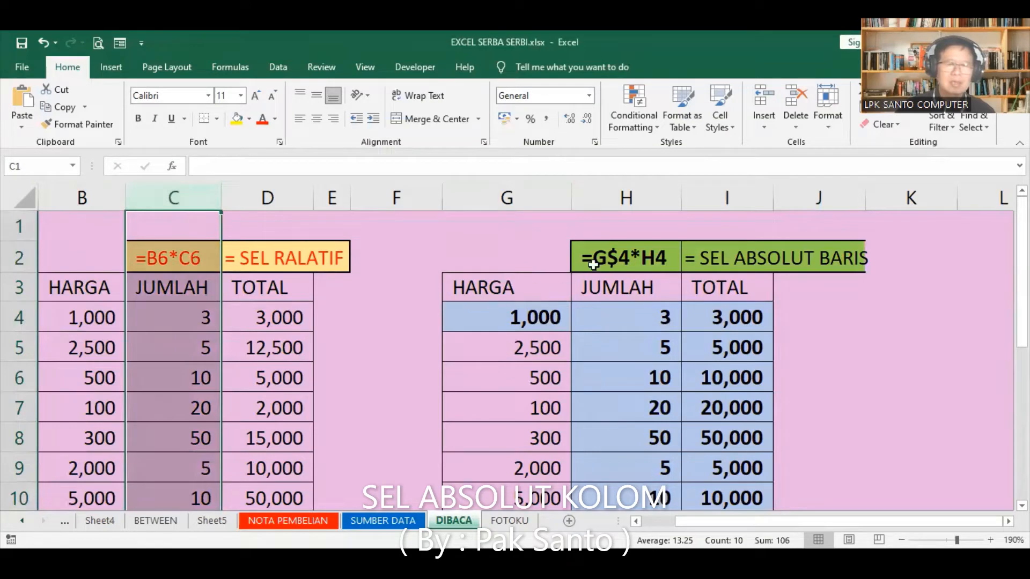
left_click(624, 204)
left_click(885, 342)
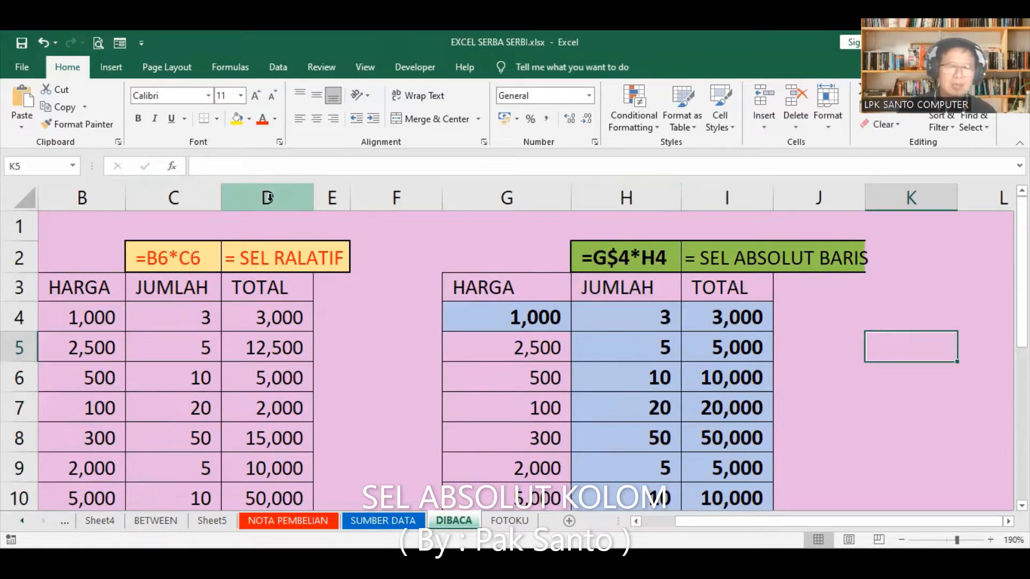
left_click(292, 319)
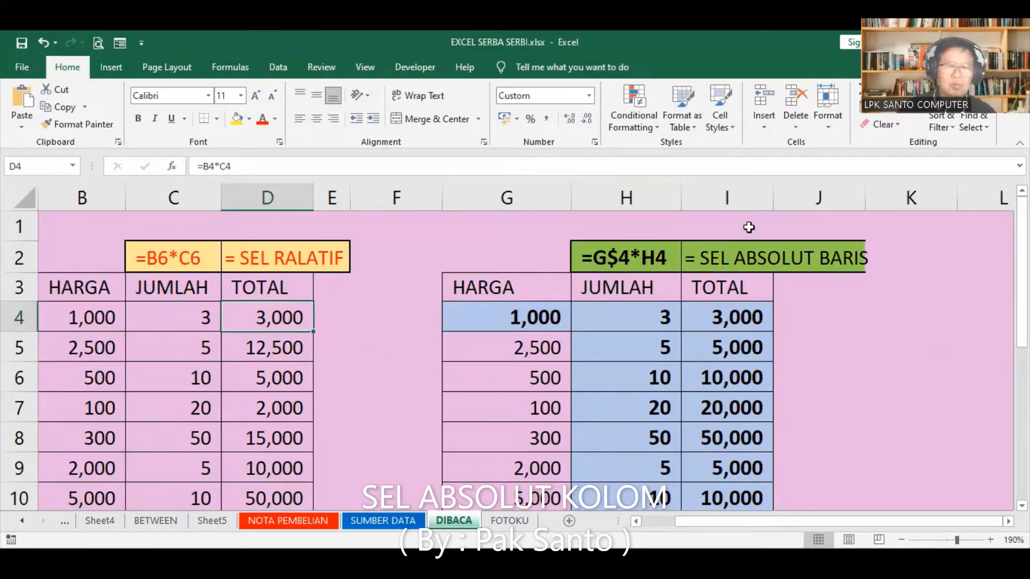
left_click(729, 320)
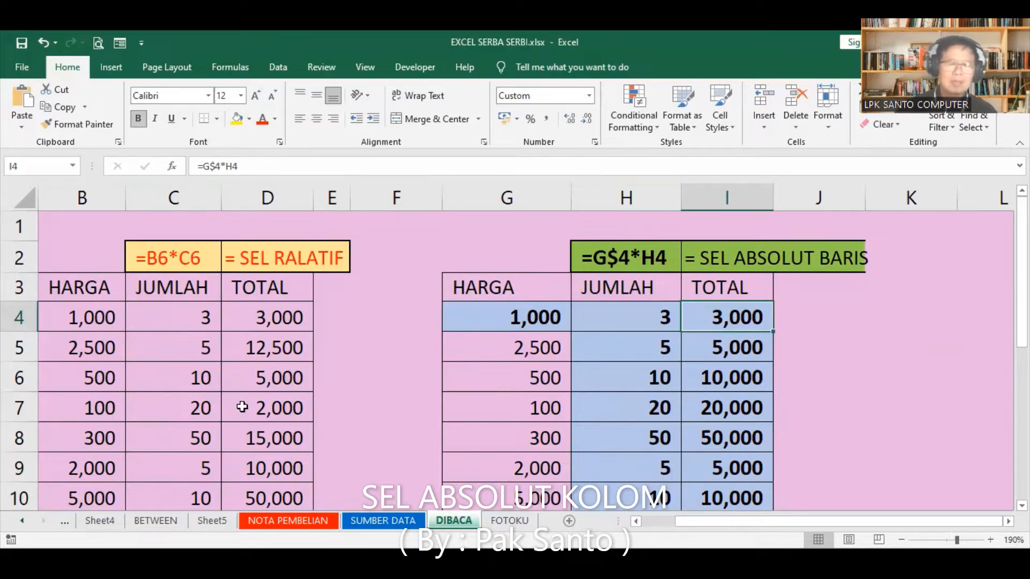
- Clear the TOTAL values below the first row in both tables, D5:D10 and I5:I10
left_click(274, 350)
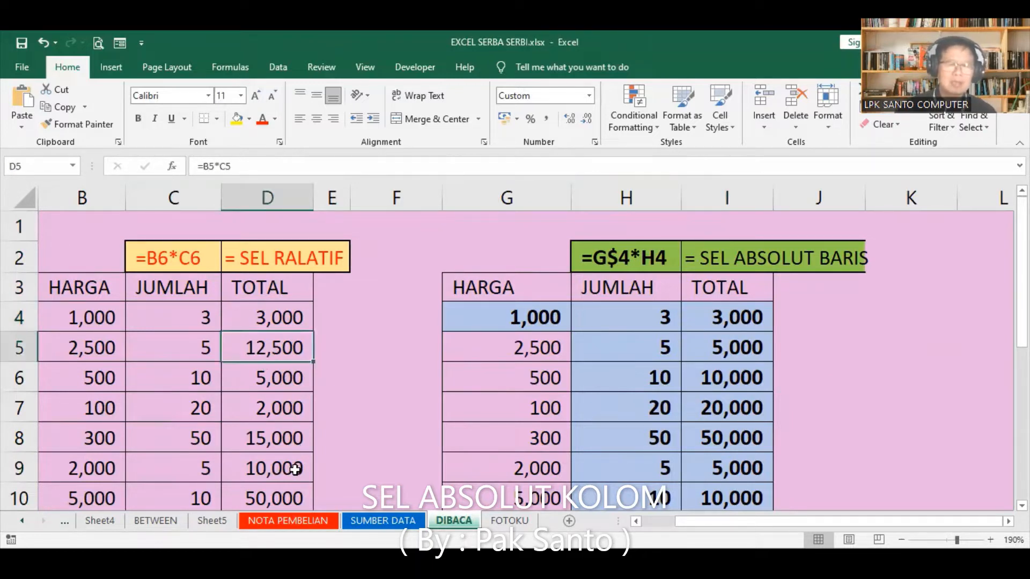
key("ctrl+shift+Down")
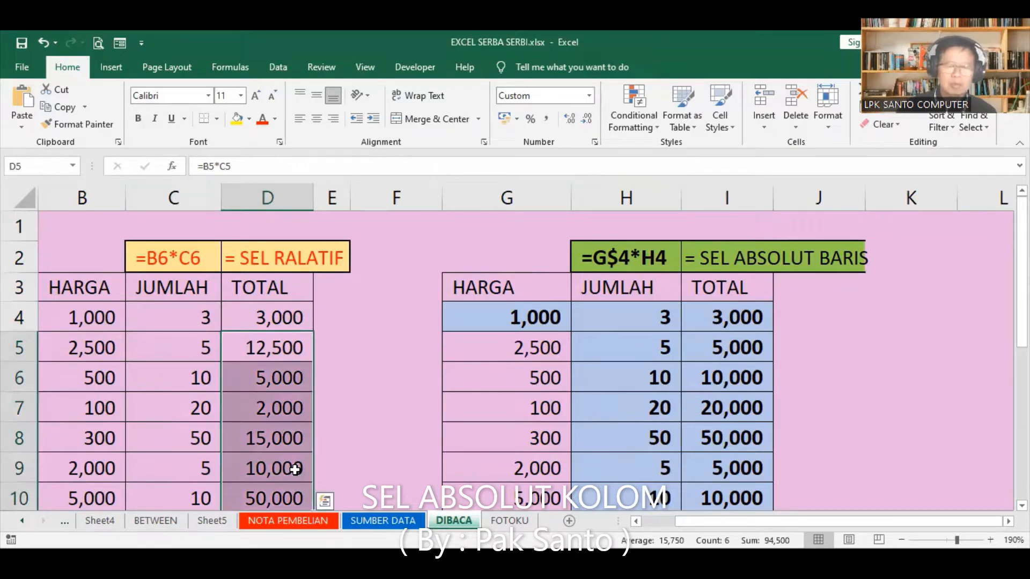
key("Delete")
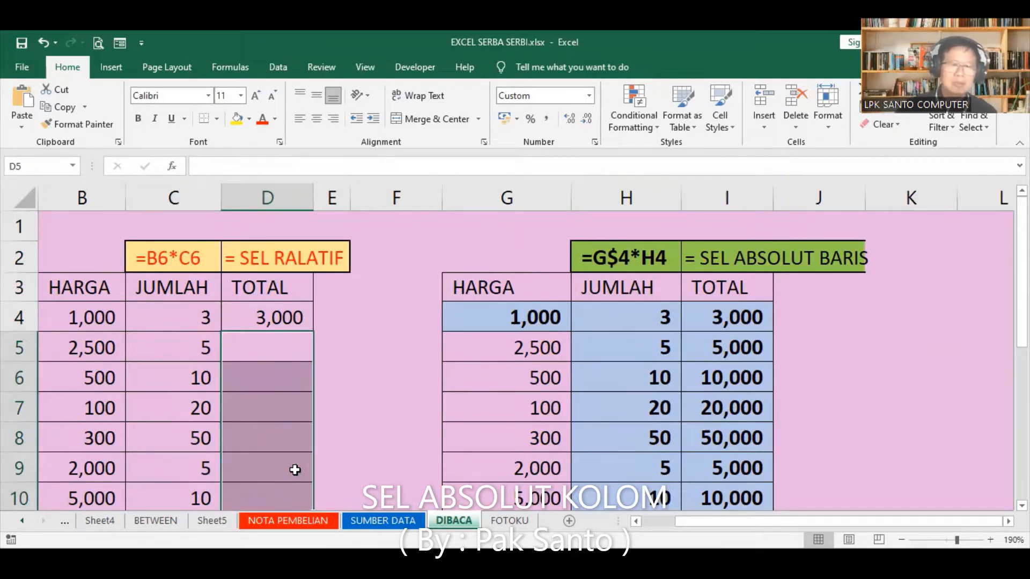
left_click(722, 352)
key("ctrl+shift+Down")
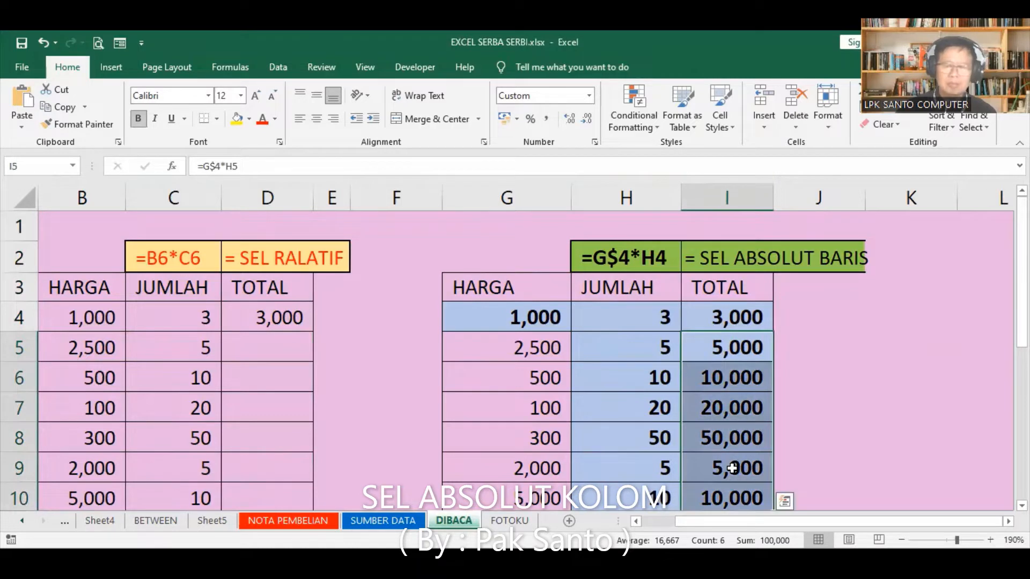
key("Delete")
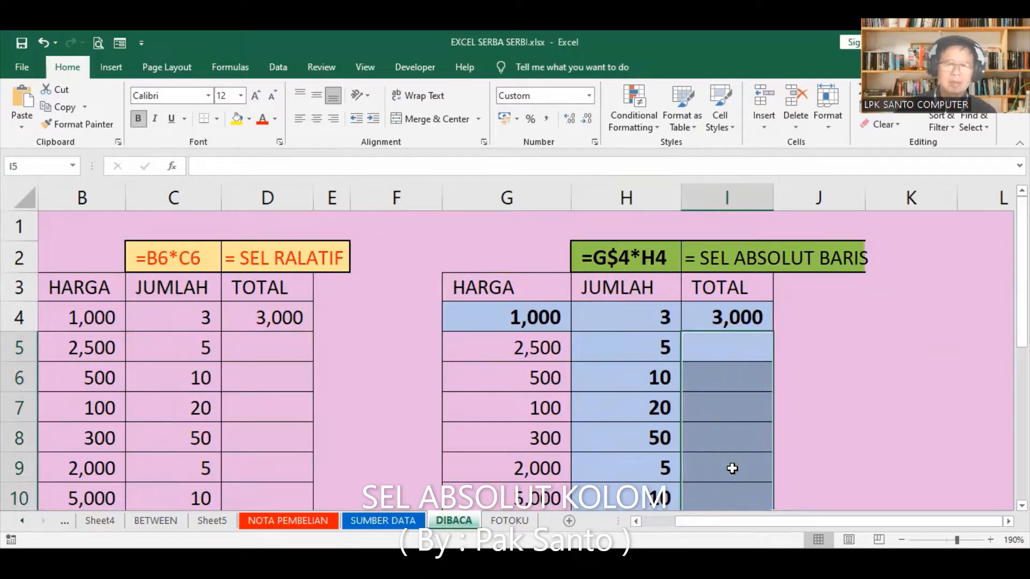
left_click(870, 413)
- Compare the first-row TOTAL formulas in D4 and I4, and inspect the cell references that D4 uses
left_click(285, 311)
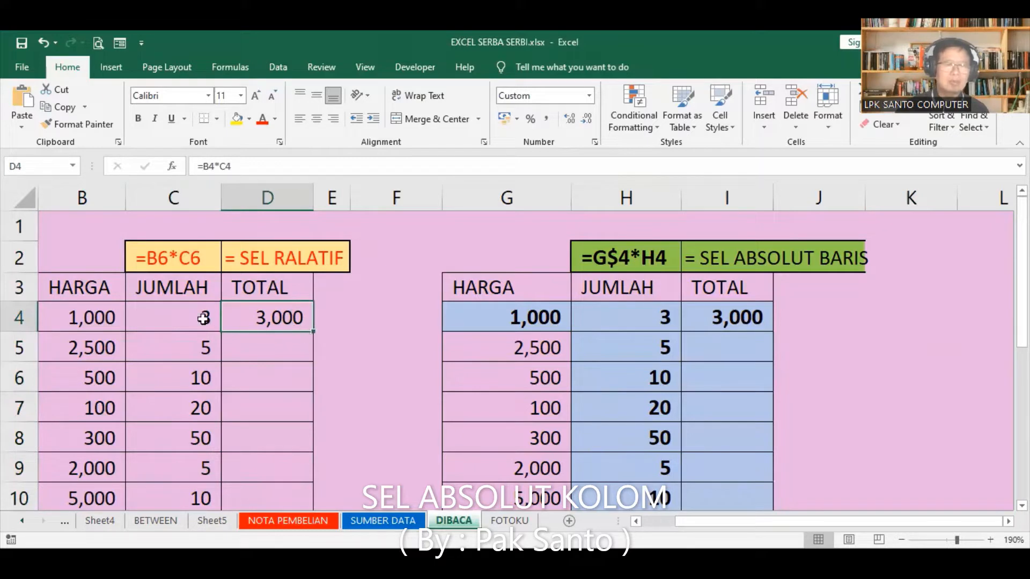
left_click(715, 318)
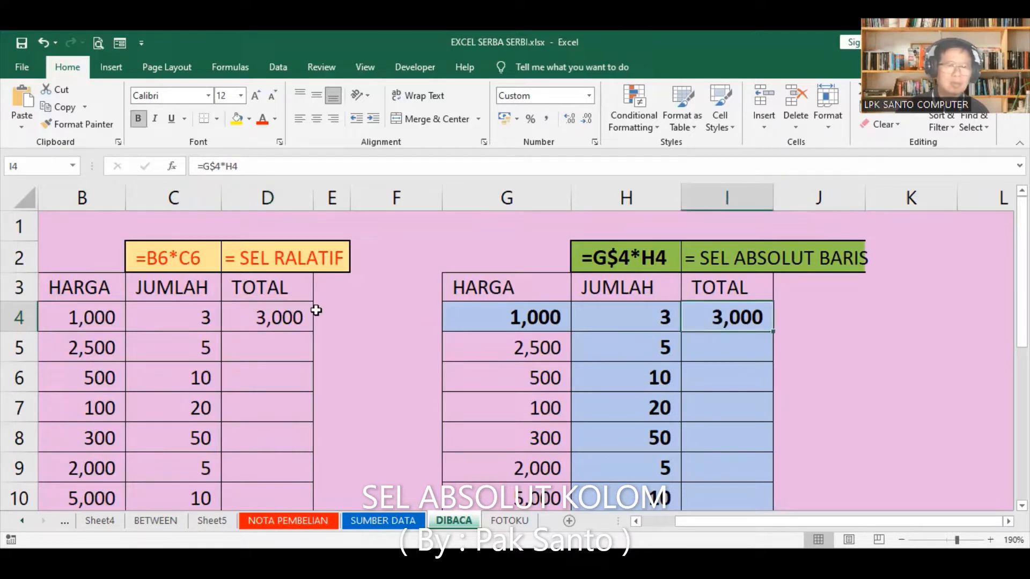
left_click(272, 310)
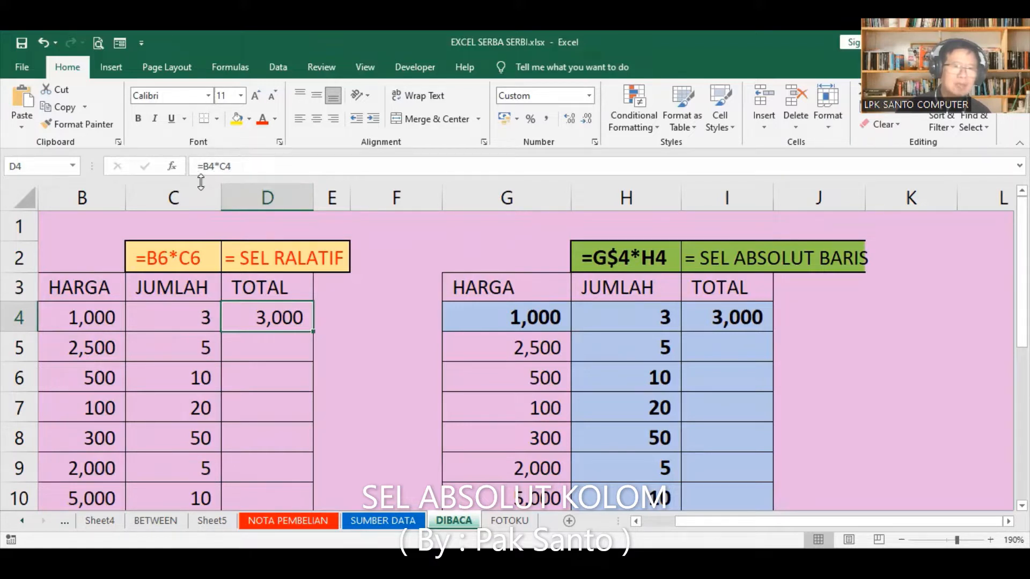
double_click(271, 324)
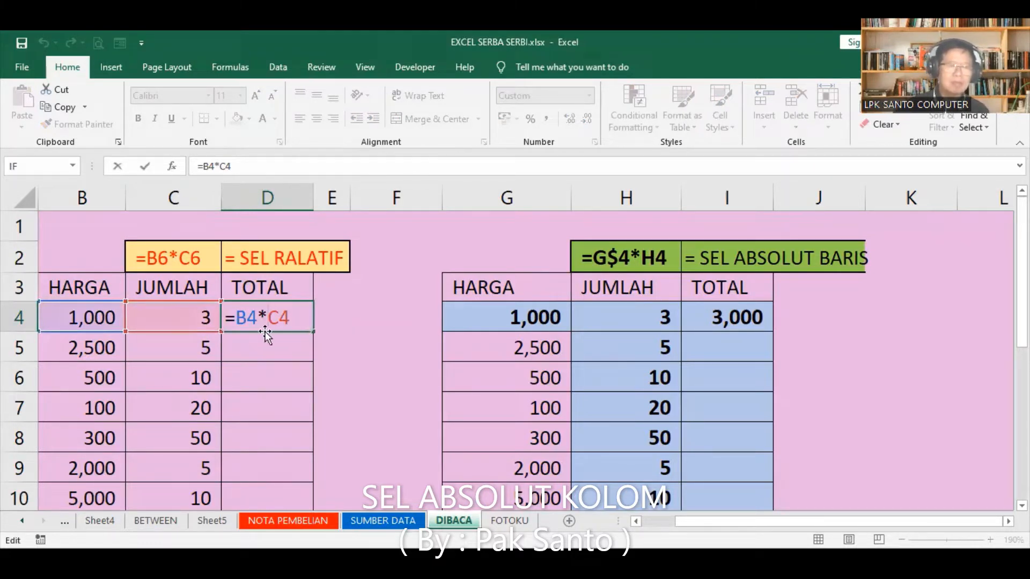
left_click(293, 321)
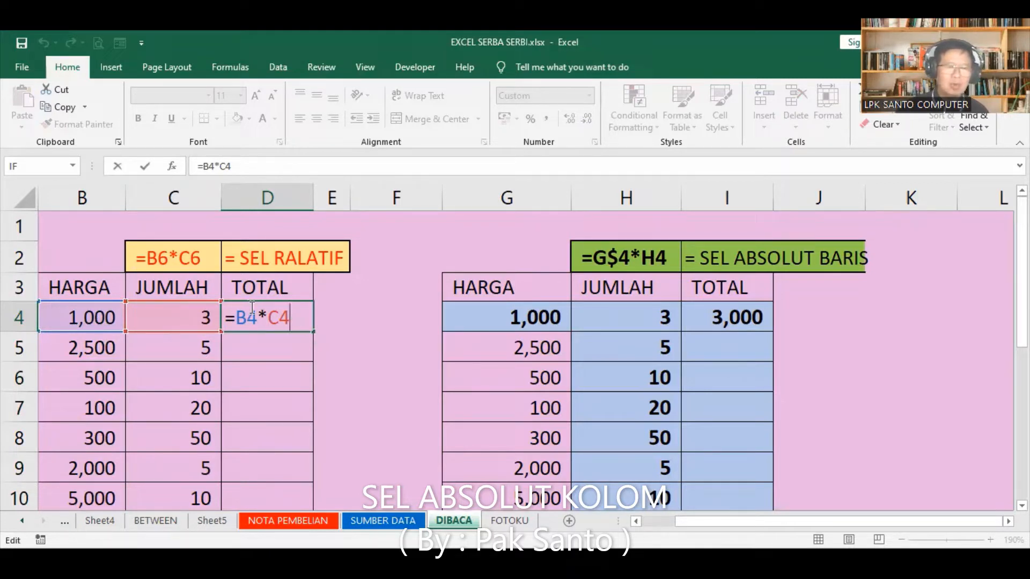
key("Return")
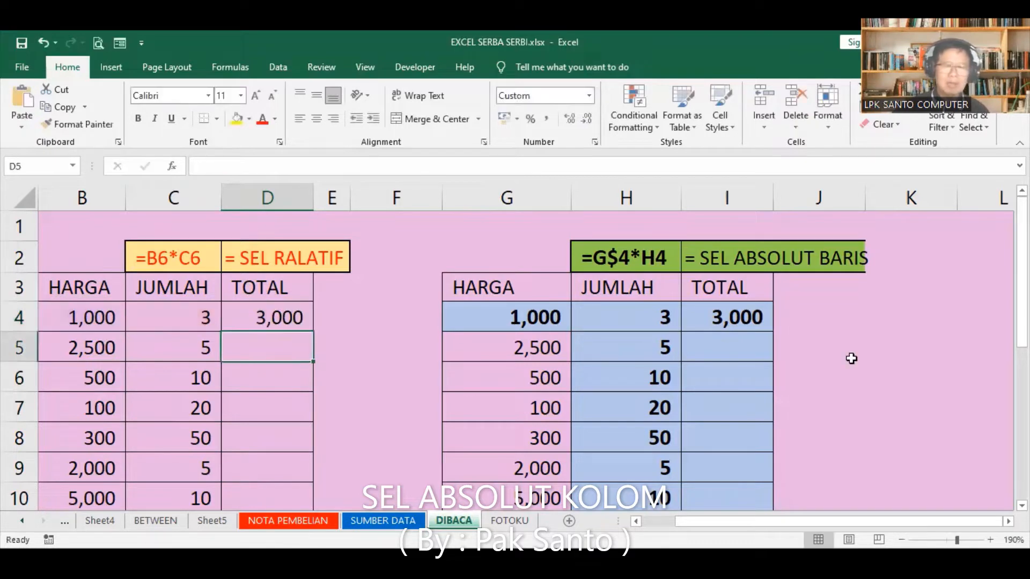
- Inspect the absolute-row formula in I4 and the HARGA and JUMLAH cells it references, leaving it unchanged
left_click(740, 318)
double_click(738, 317)
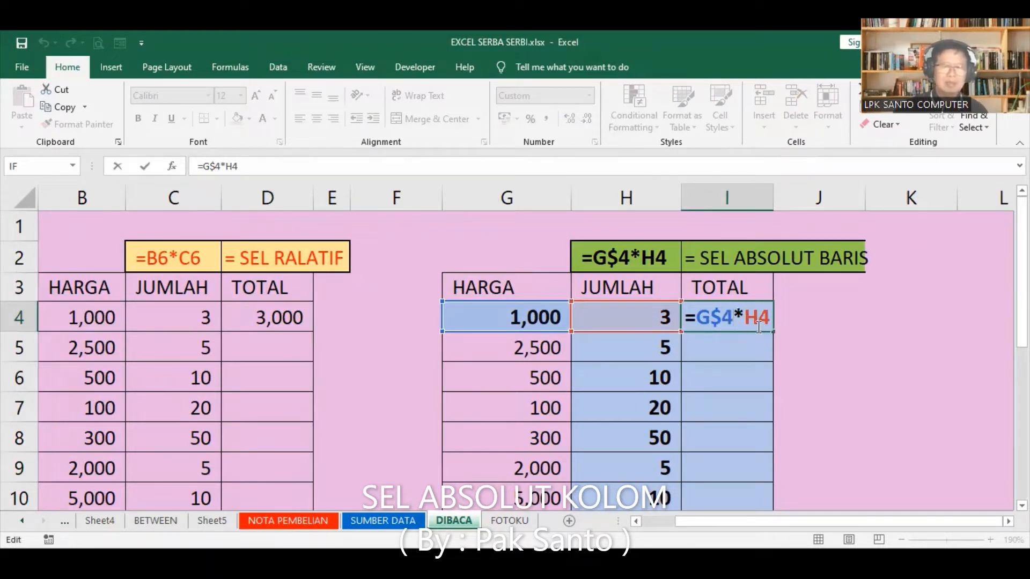
left_click(847, 335)
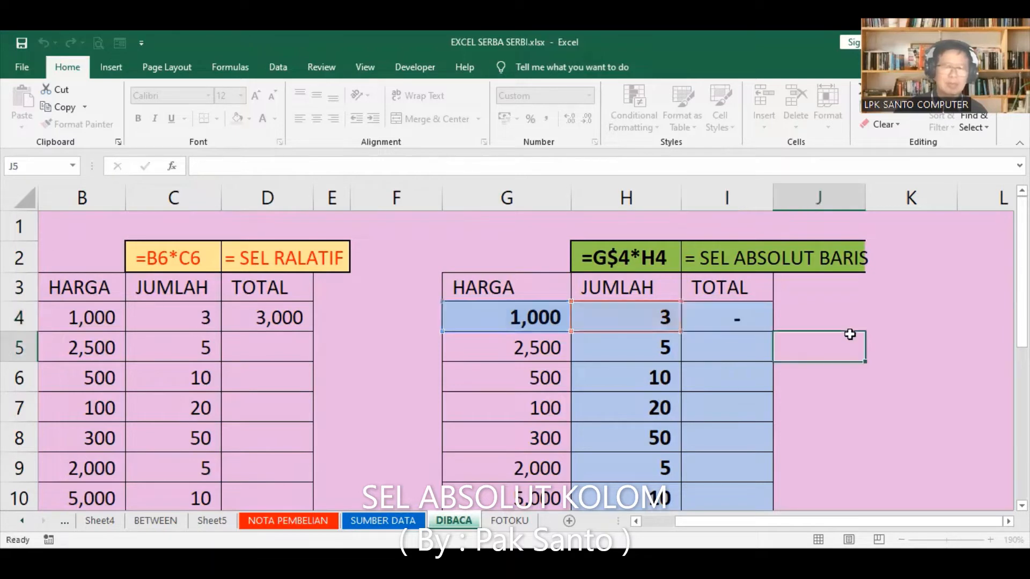
double_click(729, 317)
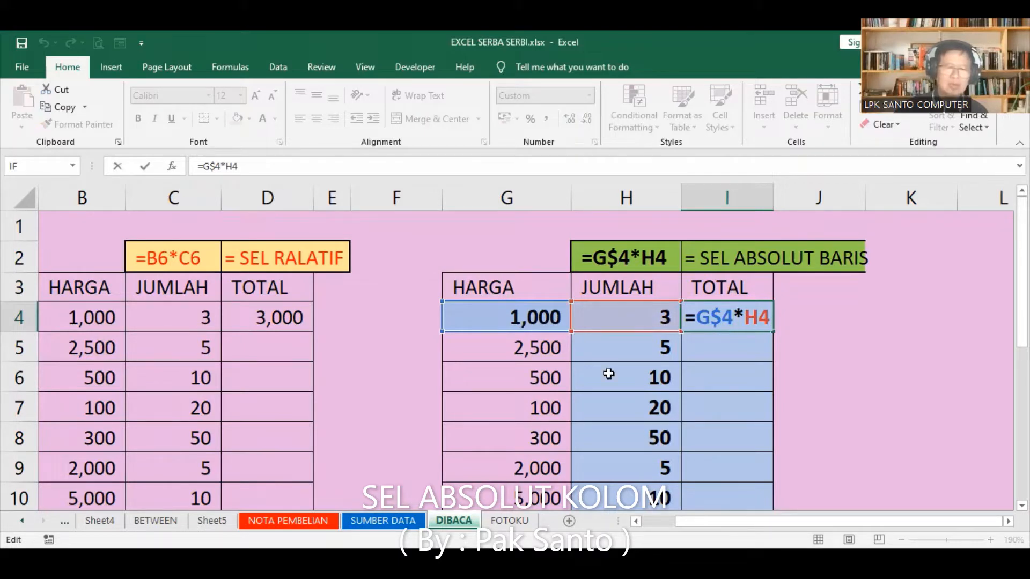
left_click(808, 311)
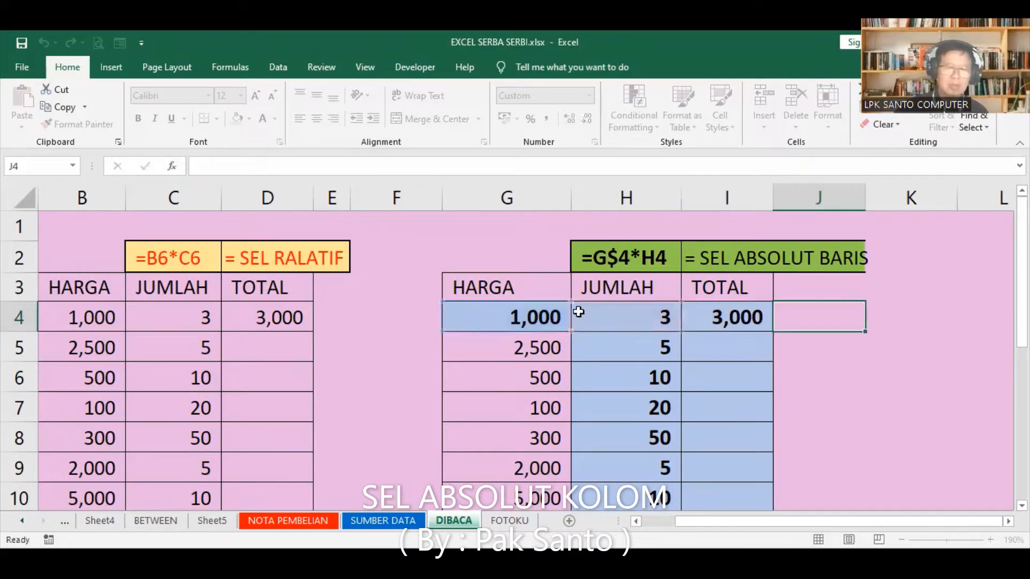
- Fill the relative formula from D4 down to D10 and inspect the copied references in D5 through D8
left_click(289, 310)
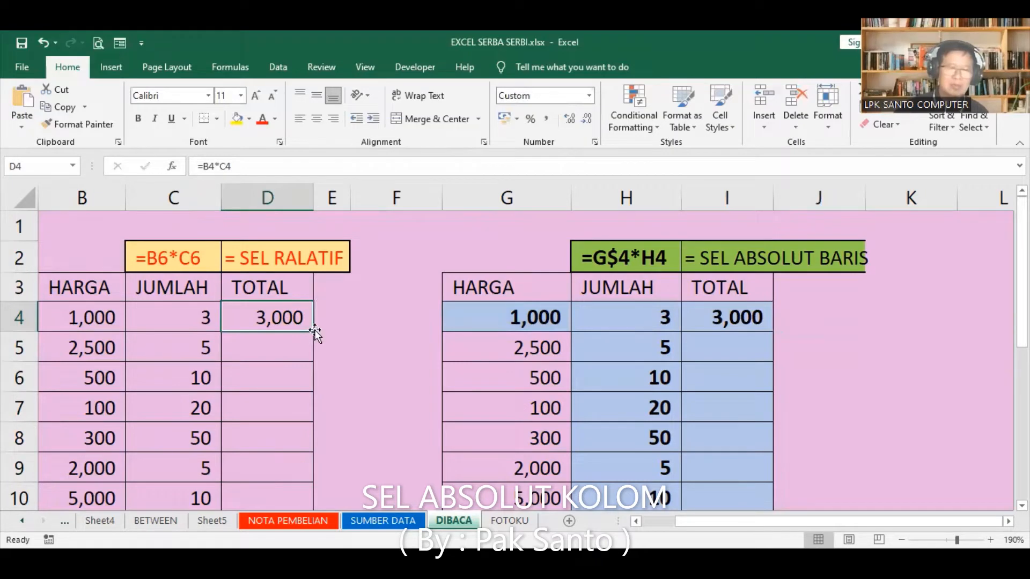
double_click(316, 331)
left_click(282, 347)
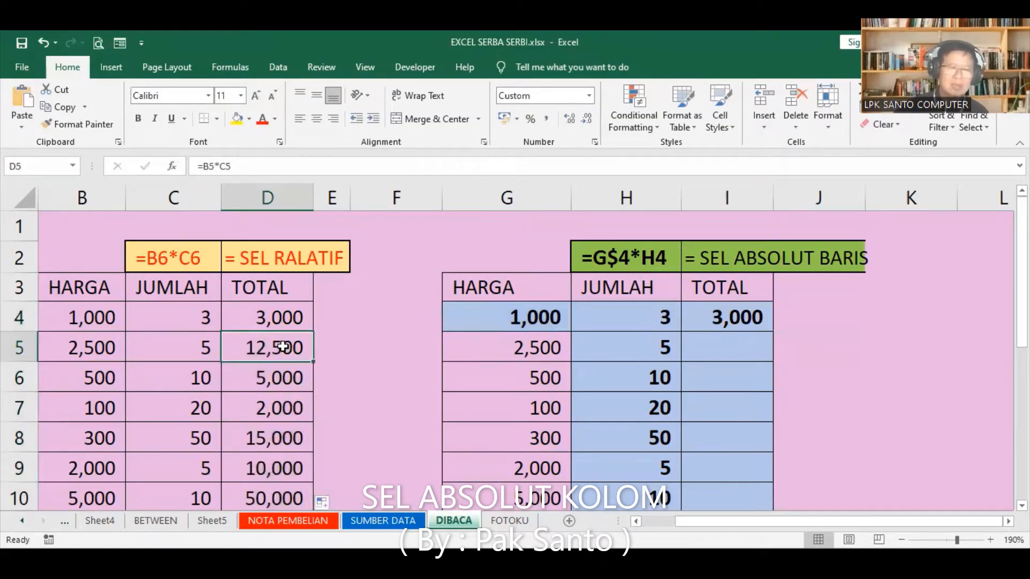
double_click(283, 347)
left_click(283, 380)
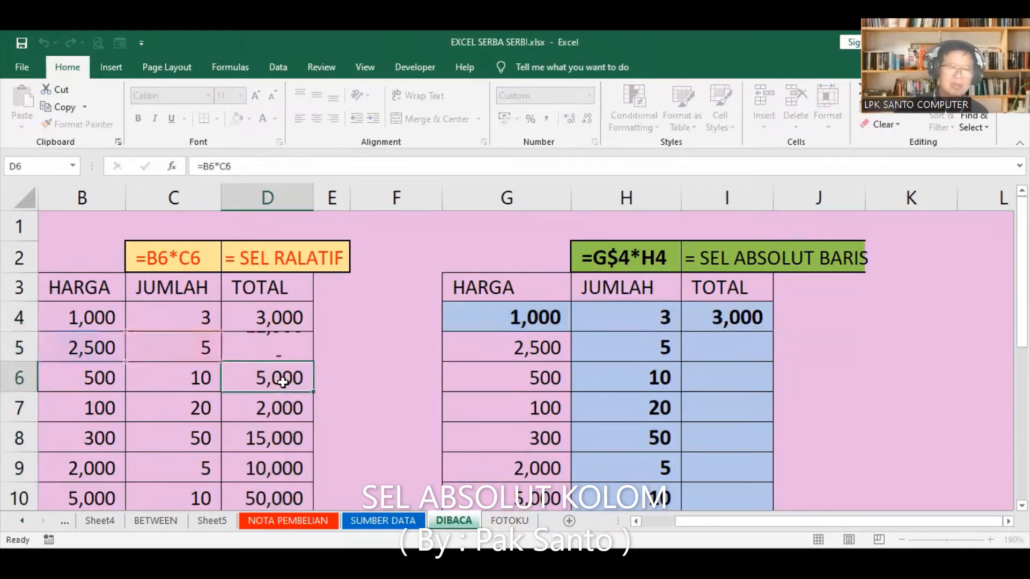
double_click(282, 382)
left_click(290, 411)
double_click(289, 412)
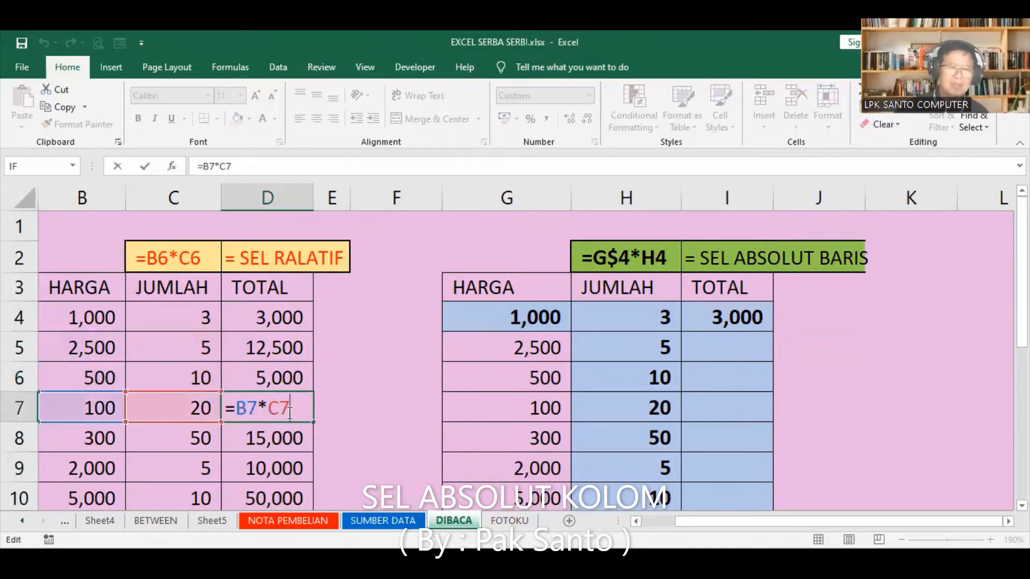
double_click(267, 439)
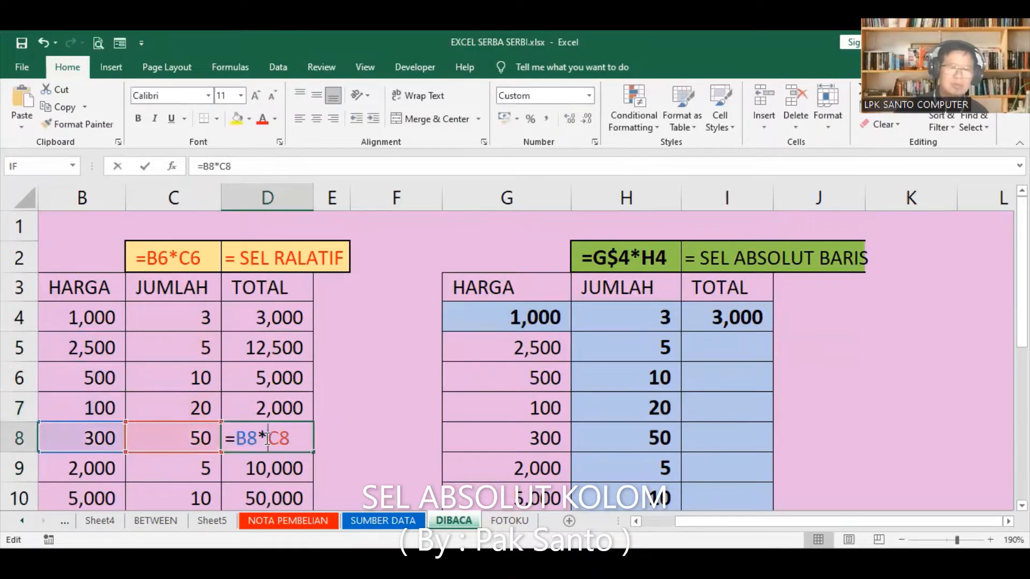
left_click(376, 404)
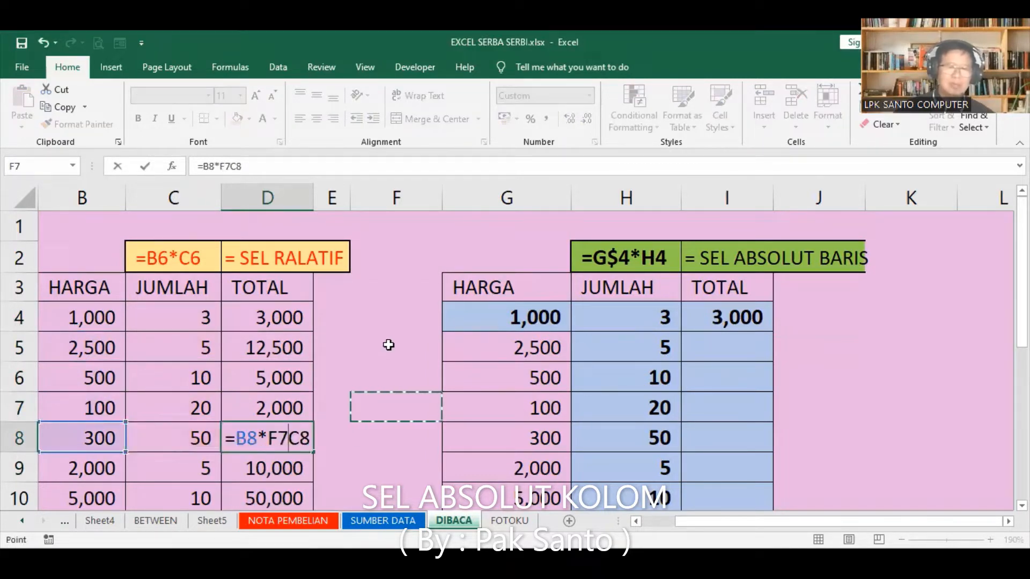
key("Escape")
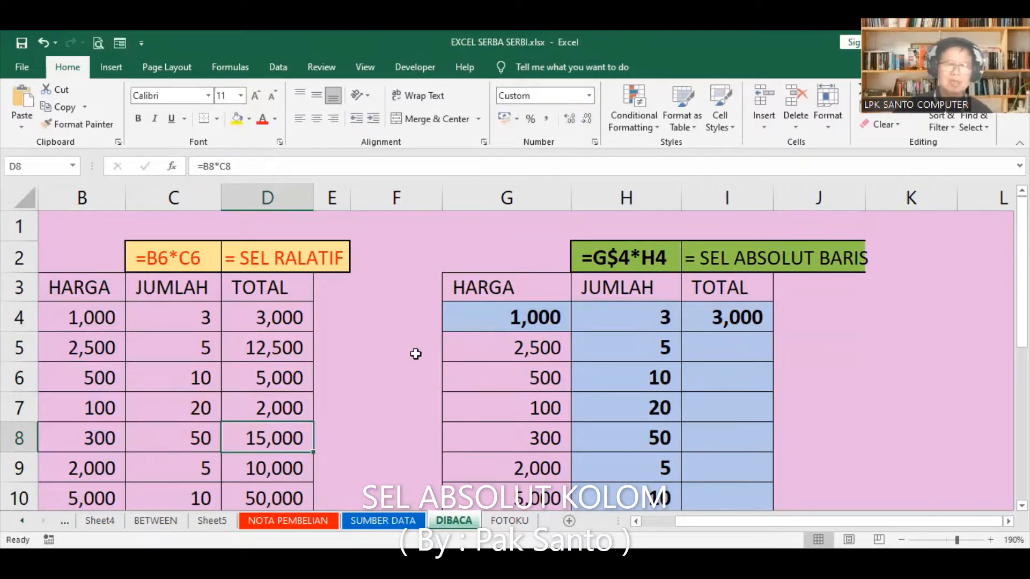
- Fill the absolute-row formula from I4 down to I10 and inspect the cells that I4 references
left_click(721, 319)
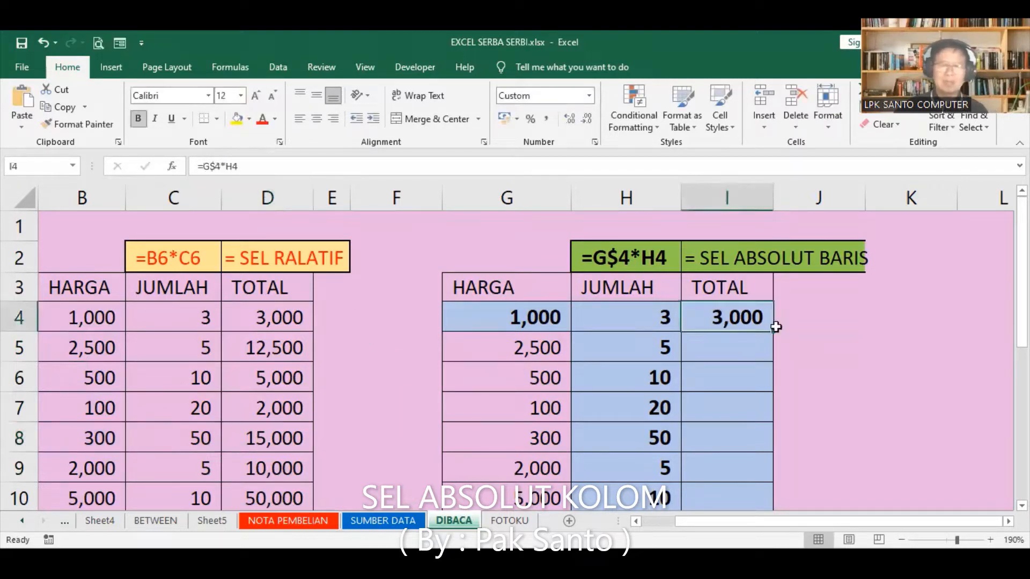
double_click(773, 332)
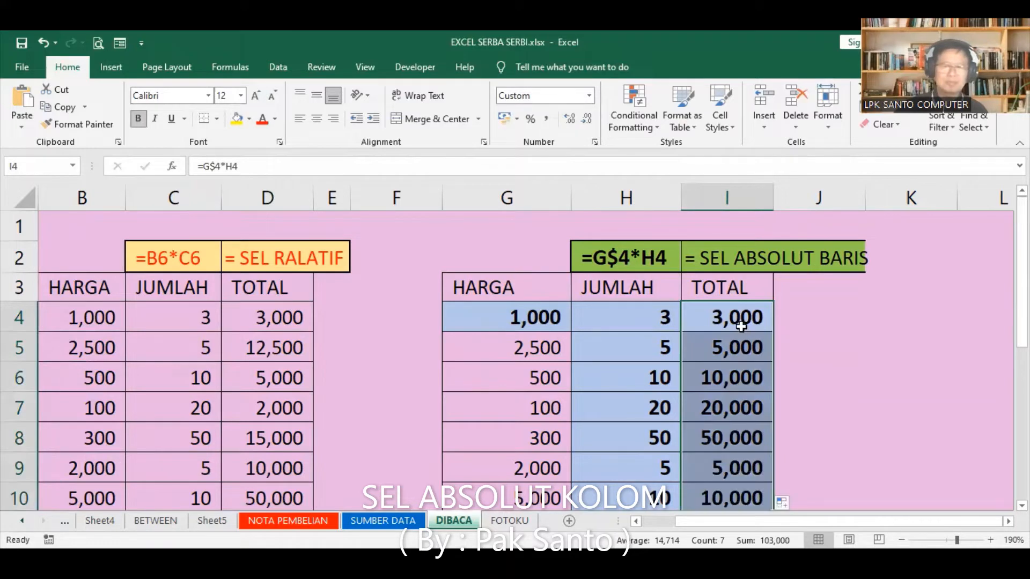
left_click(739, 321)
double_click(739, 320)
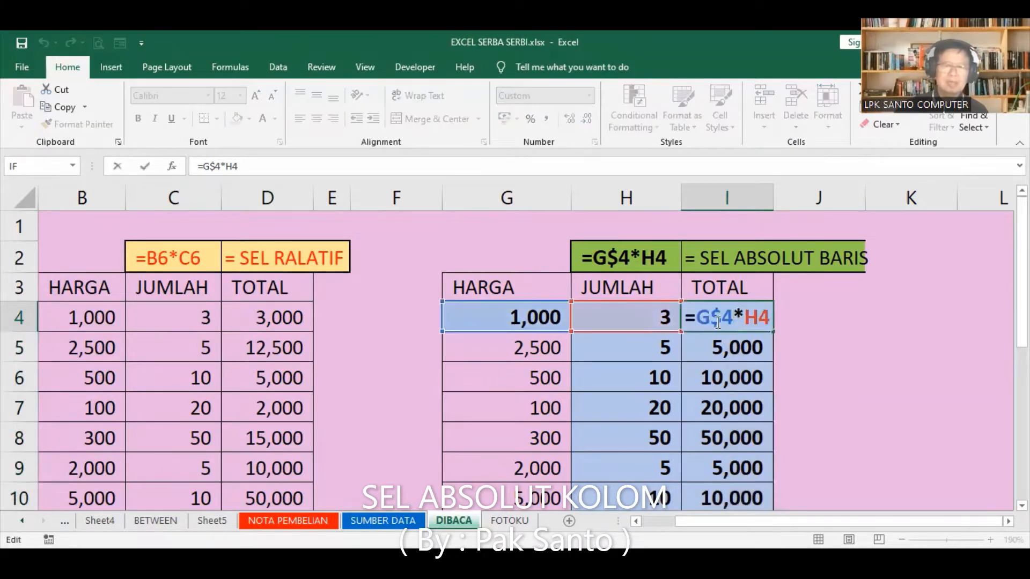
left_click(818, 343)
- Inspect the copied references in the TOTAL cells I5 through I8, cancelling any accidental formula edit
double_click(731, 347)
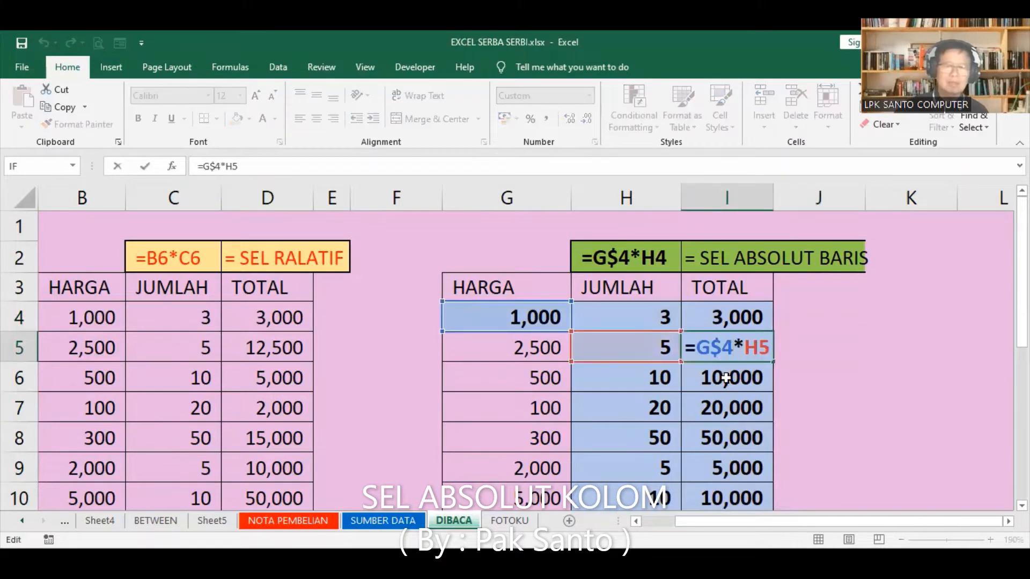
left_click(724, 377)
double_click(725, 378)
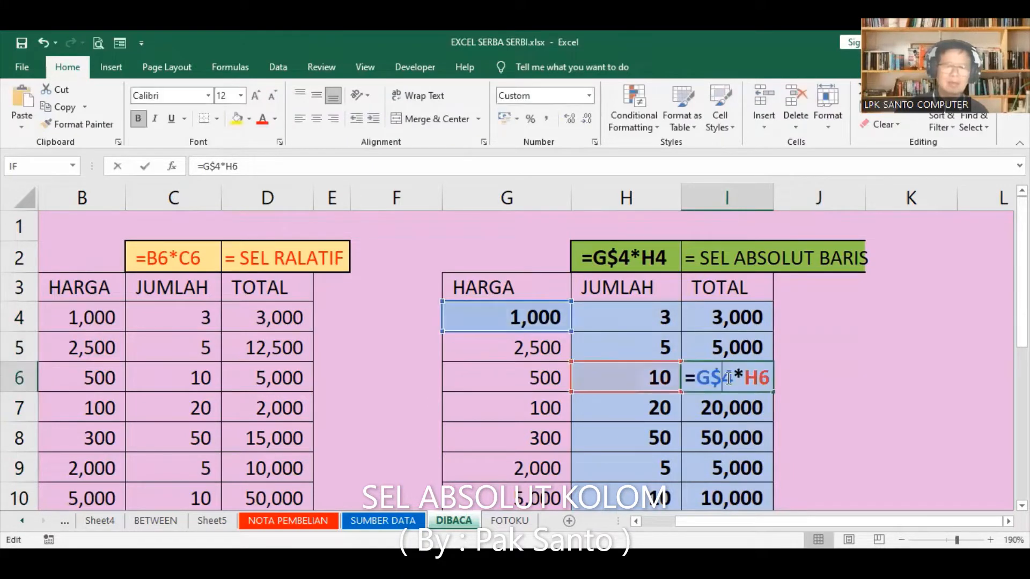
double_click(738, 418)
double_click(741, 437)
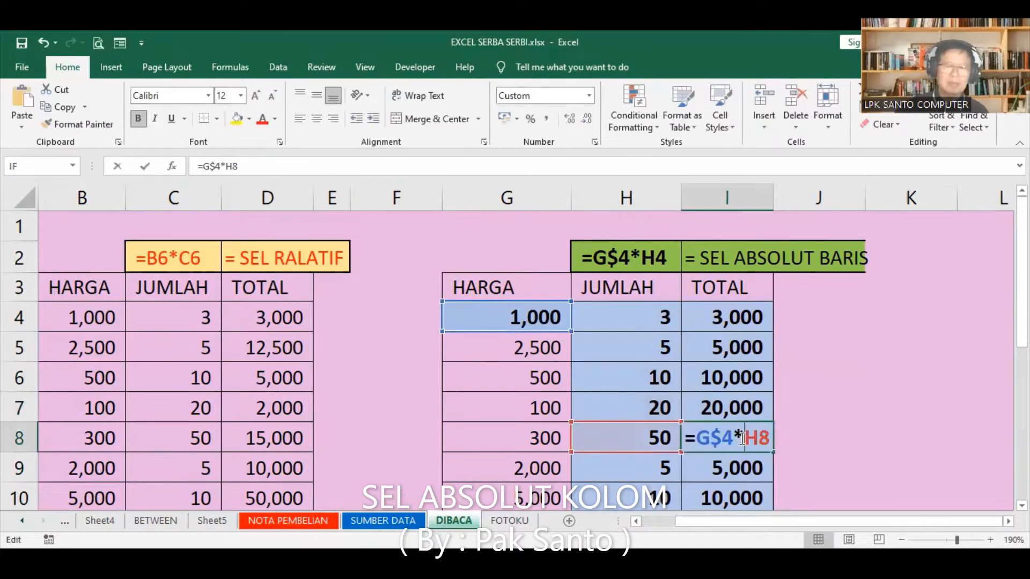
left_click(735, 465)
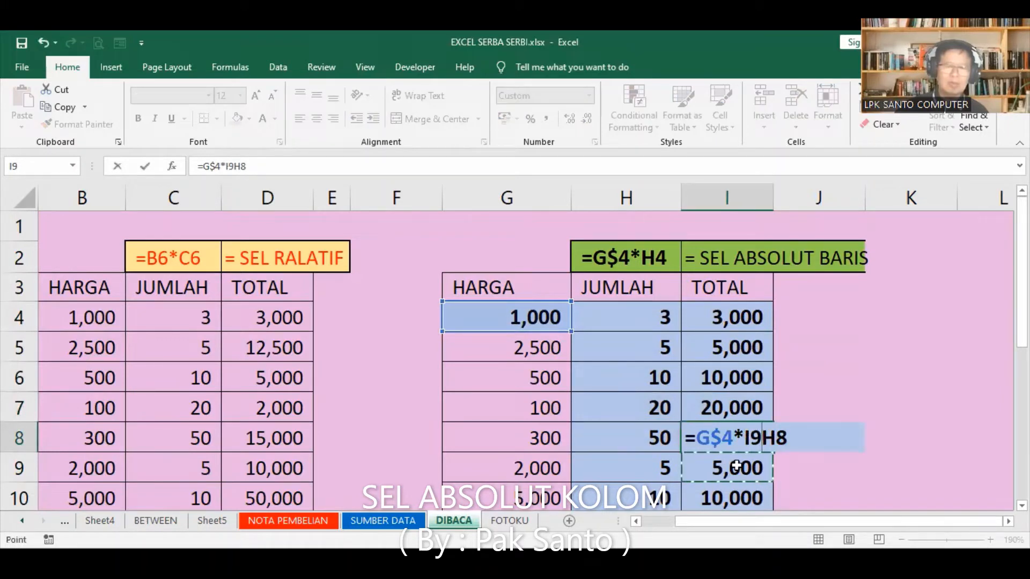
key("Escape")
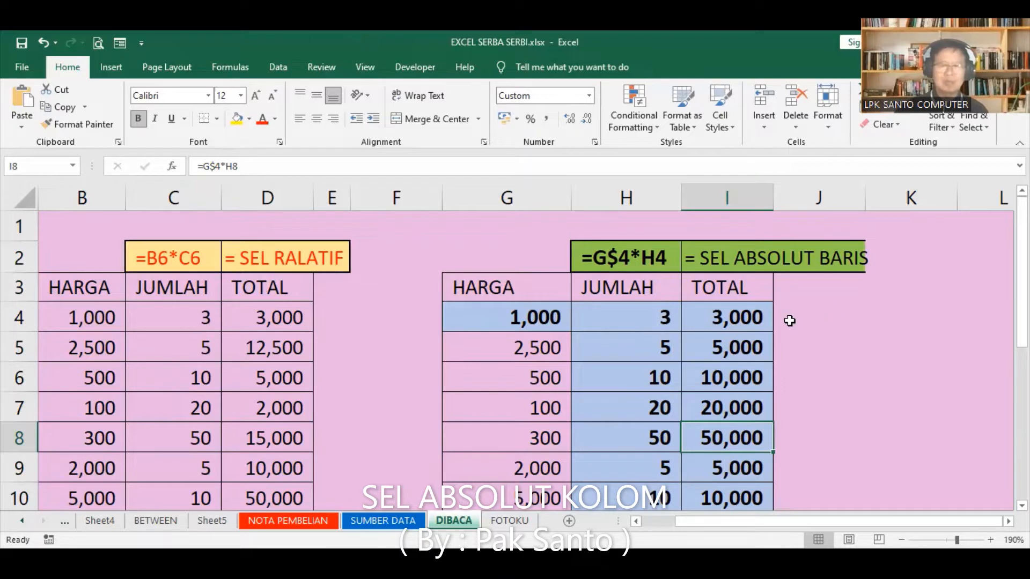
- Start a formula in J4 referencing G4, cycle the reference through $G$4, G$4, $G4 and G4 twice, and discard it
left_click(808, 318)
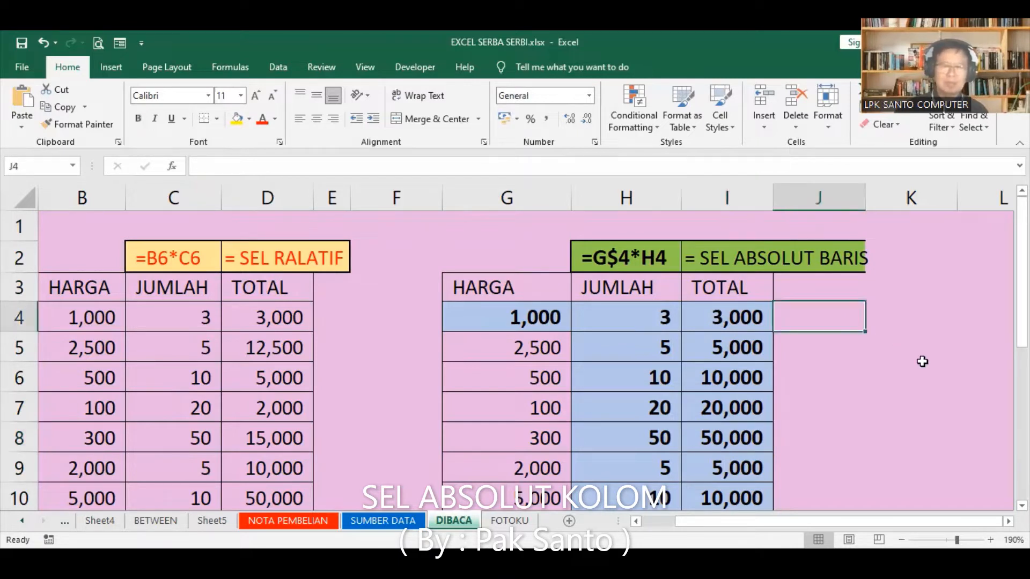
type("=")
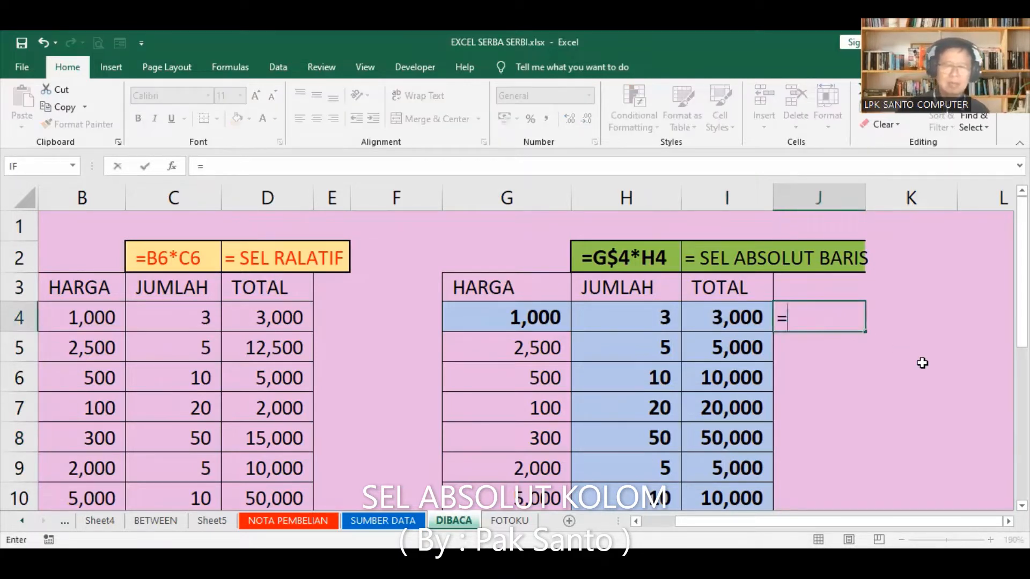
left_click(559, 316)
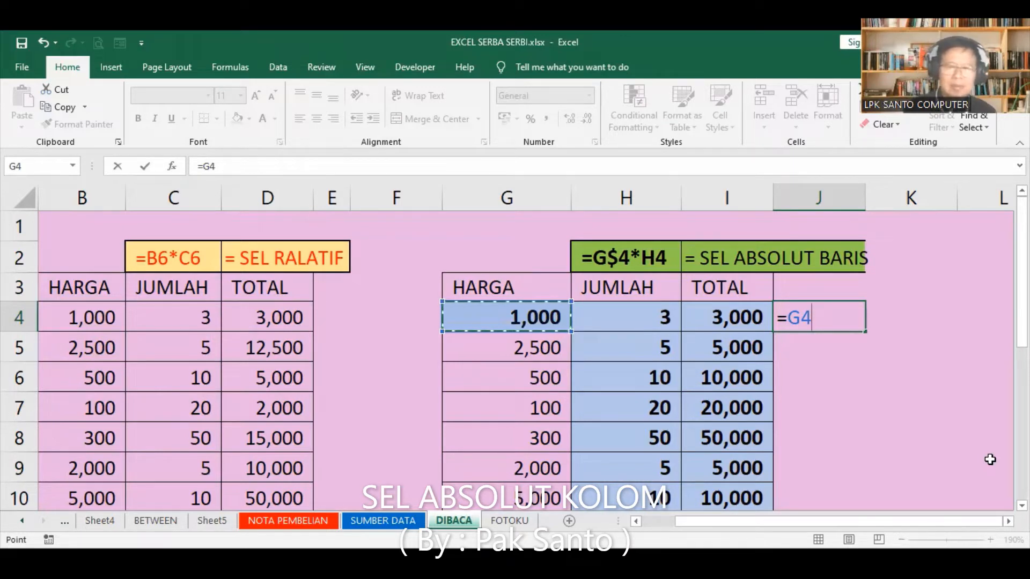
key("F4")
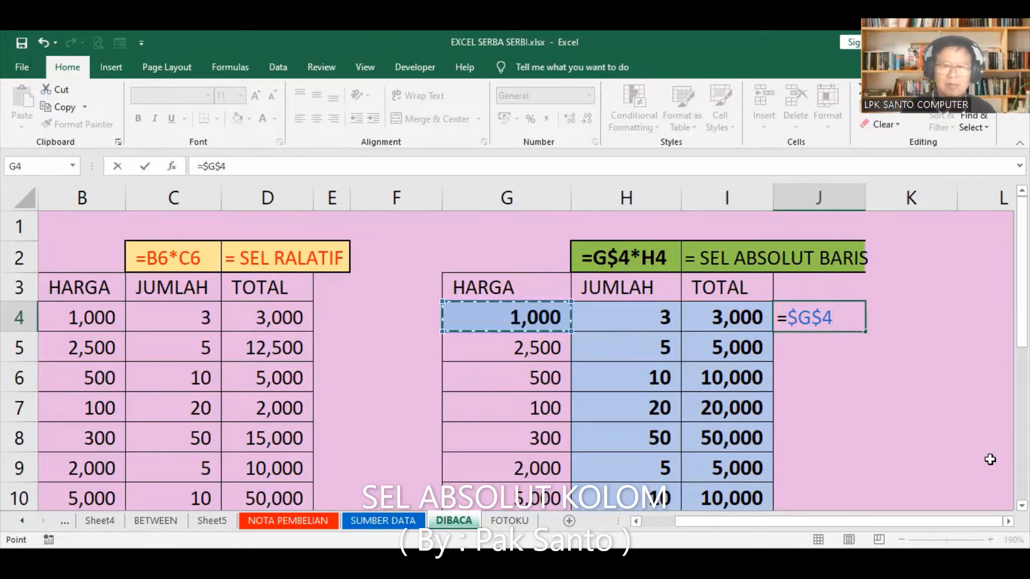
key("F4")
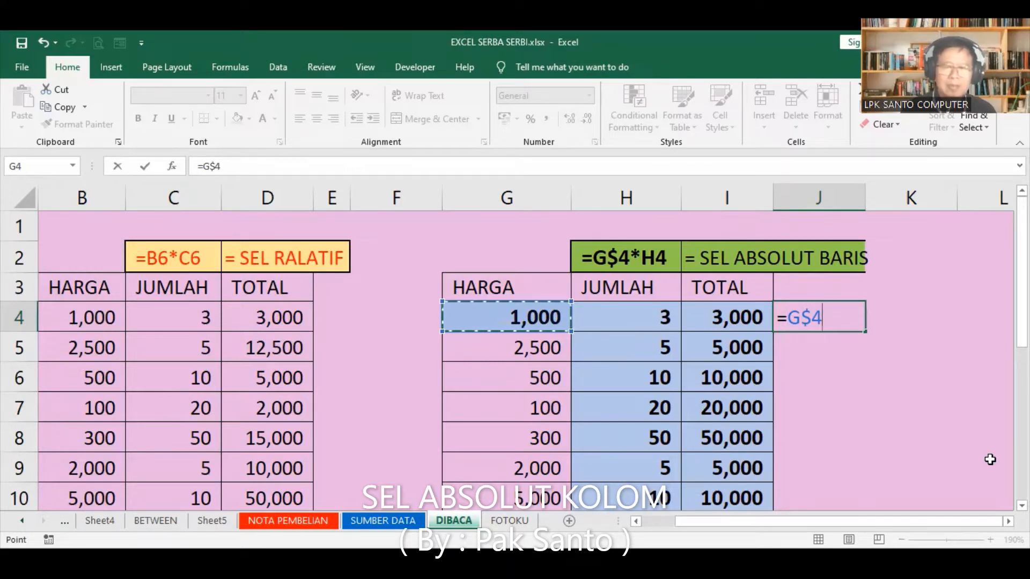
key("F4")
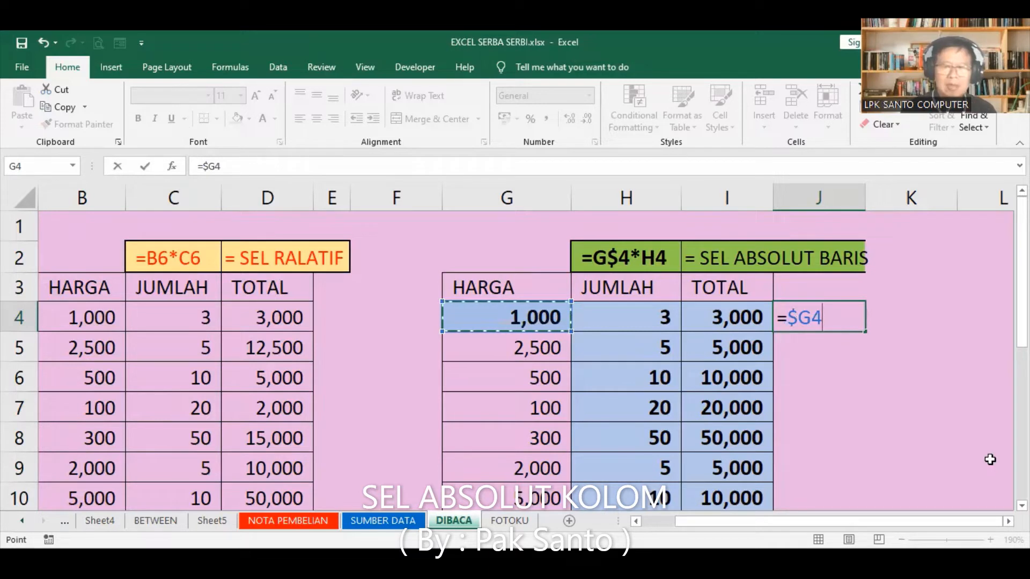
key("F4")
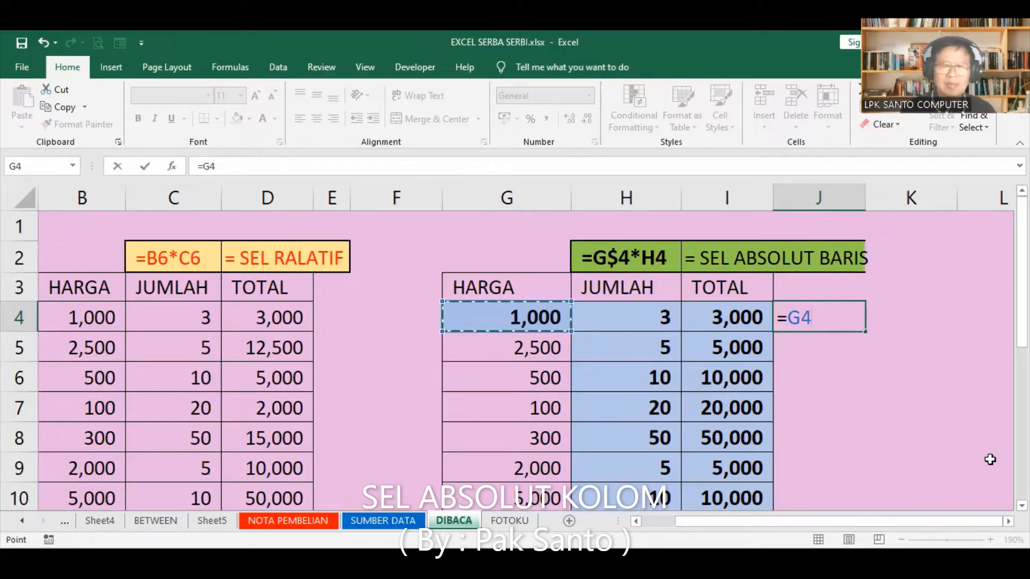
key("F4")
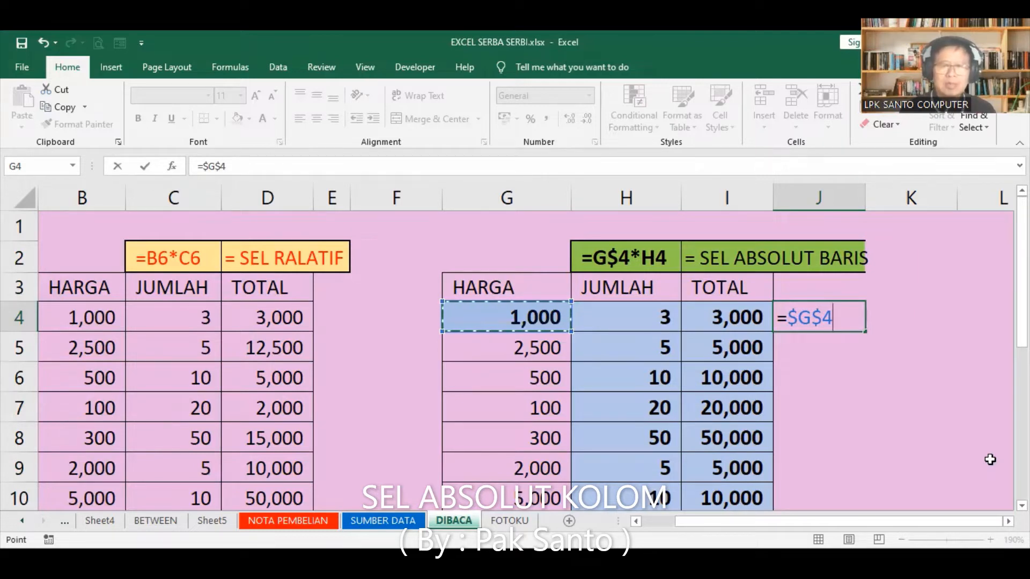
key("F4")
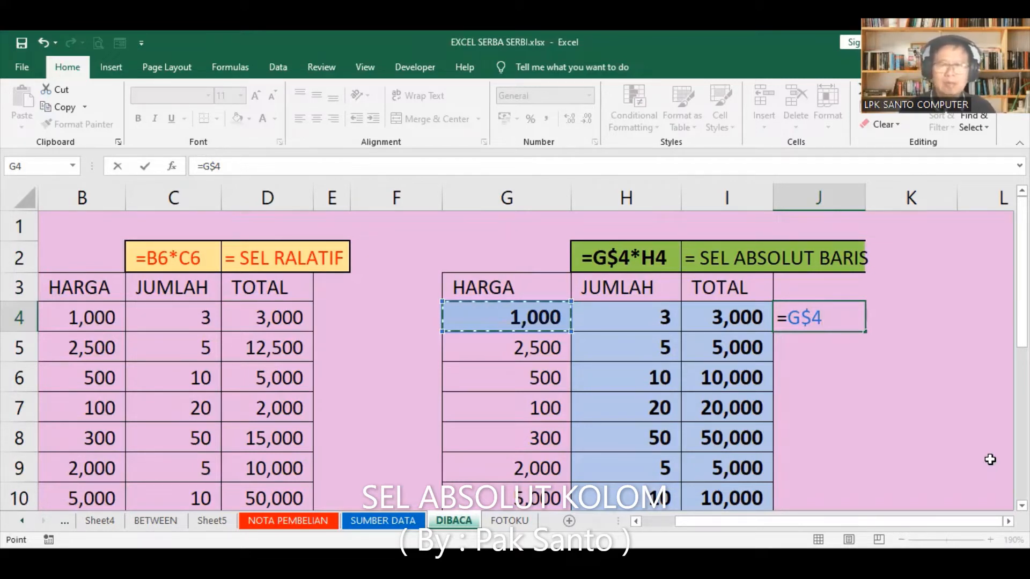
key("F4")
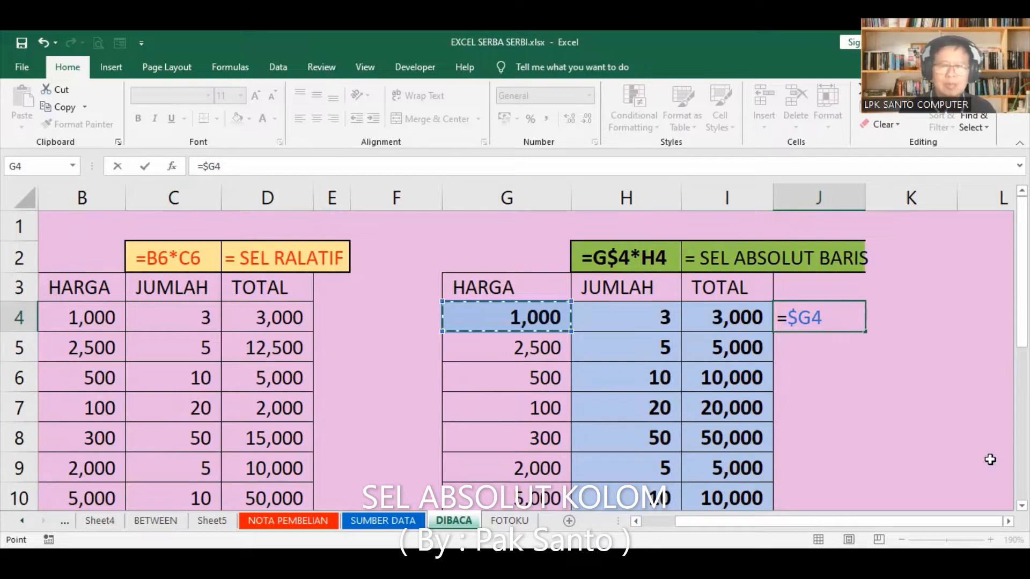
key("F4")
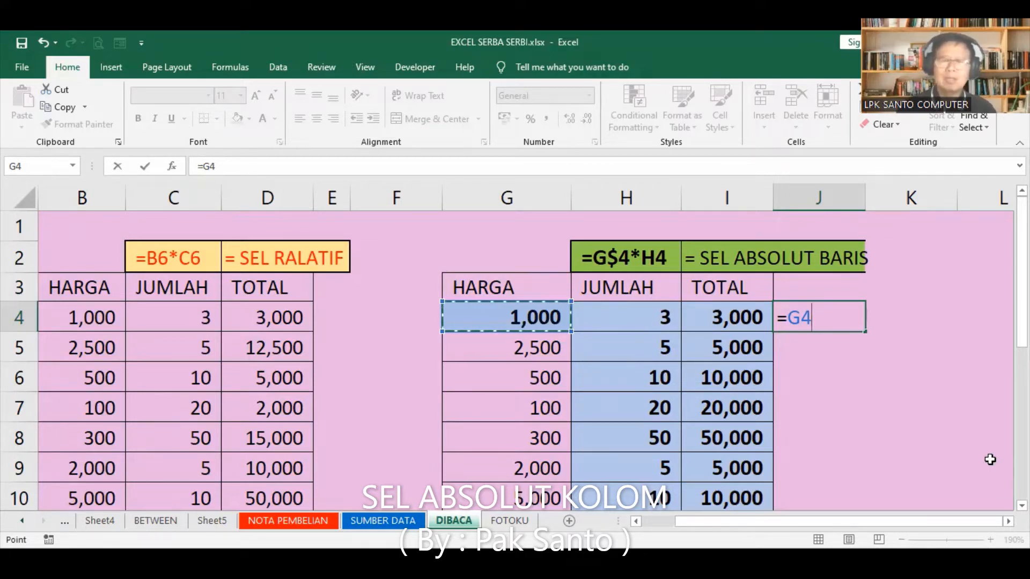
key("Escape")
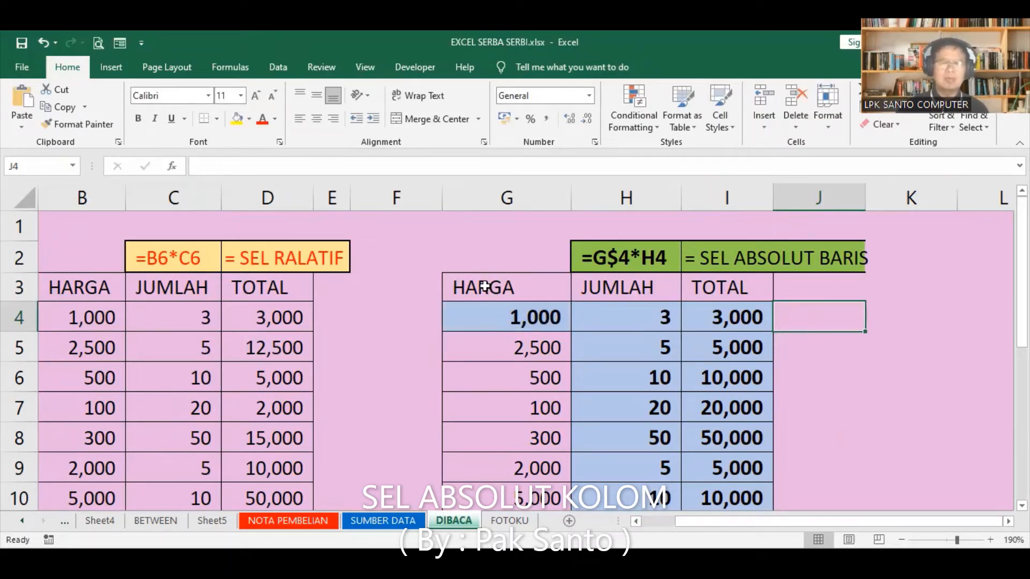
- Copy the whole absolute-row table with its headers, G3:I11
left_click(502, 287)
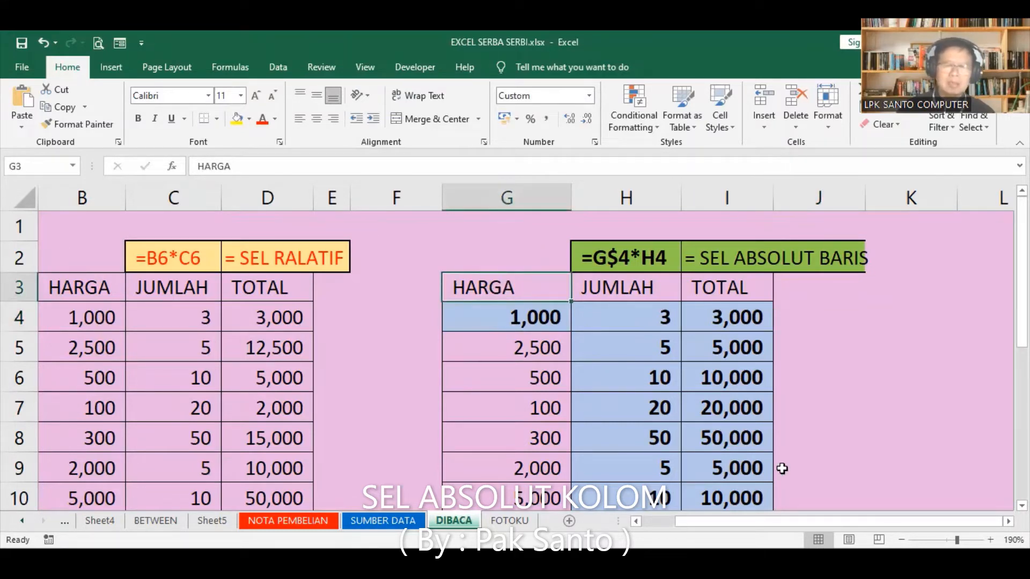
scroll(782, 468, "down", 2)
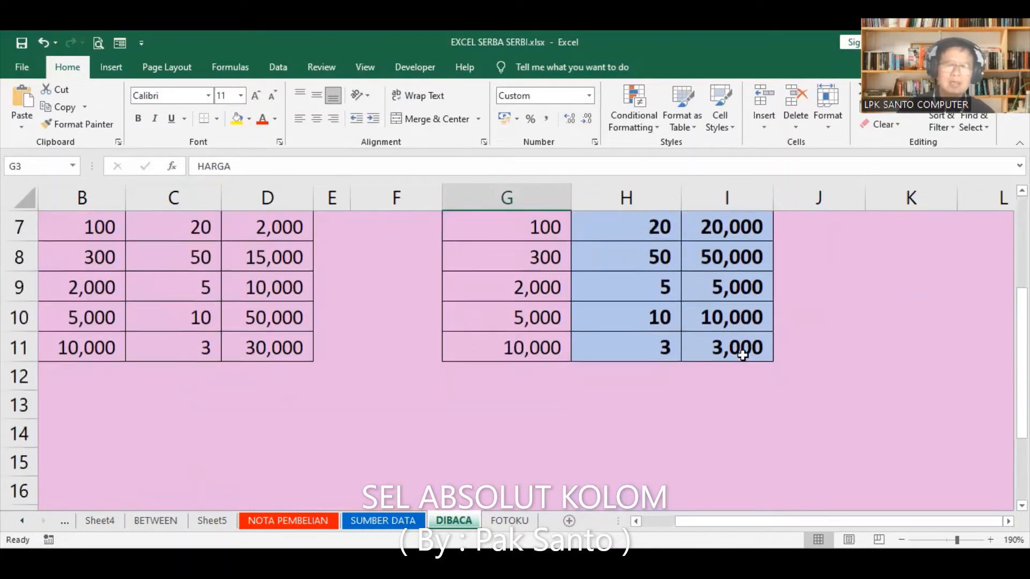
left_click(742, 352, "shift")
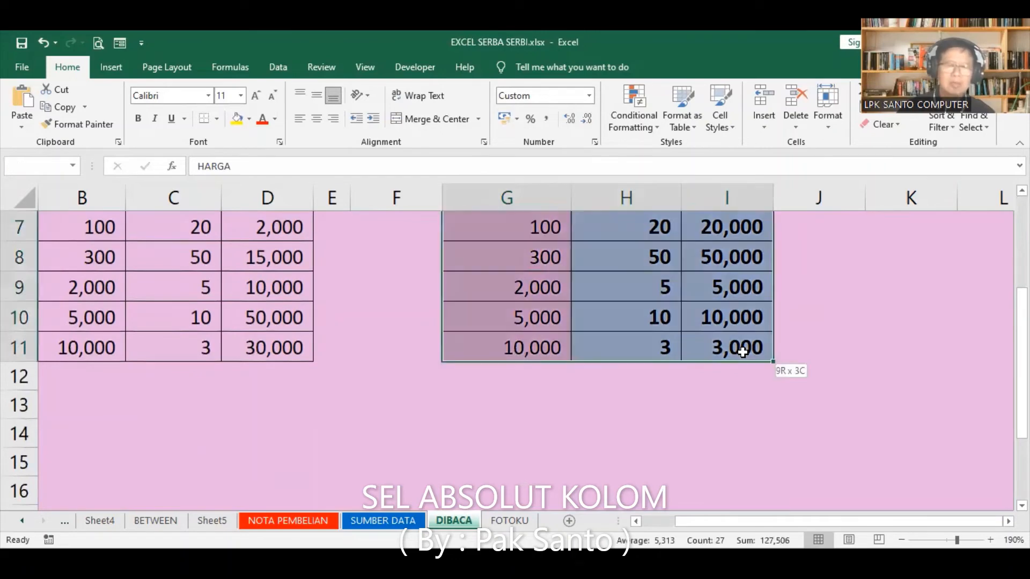
left_click(59, 111)
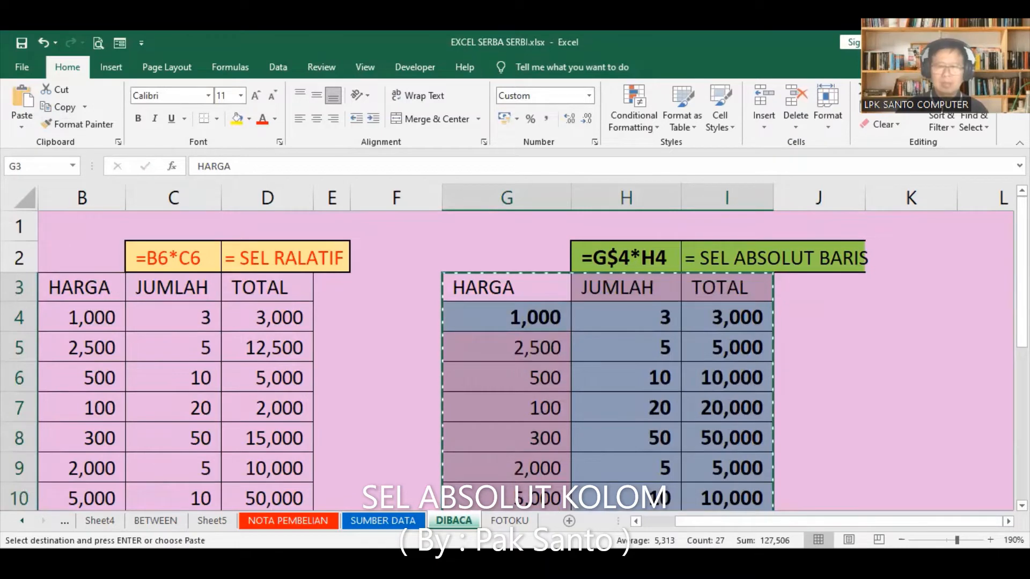
- Paste the copied table transposed at L21, with everything included and no operation
scroll(515, 349, "down", 1)
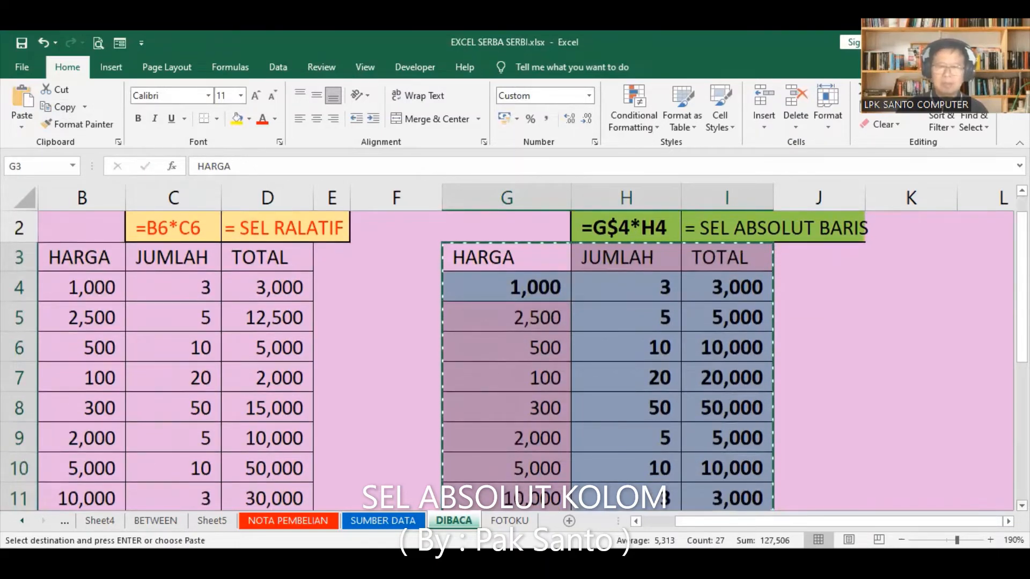
scroll(514, 349, "right", 1)
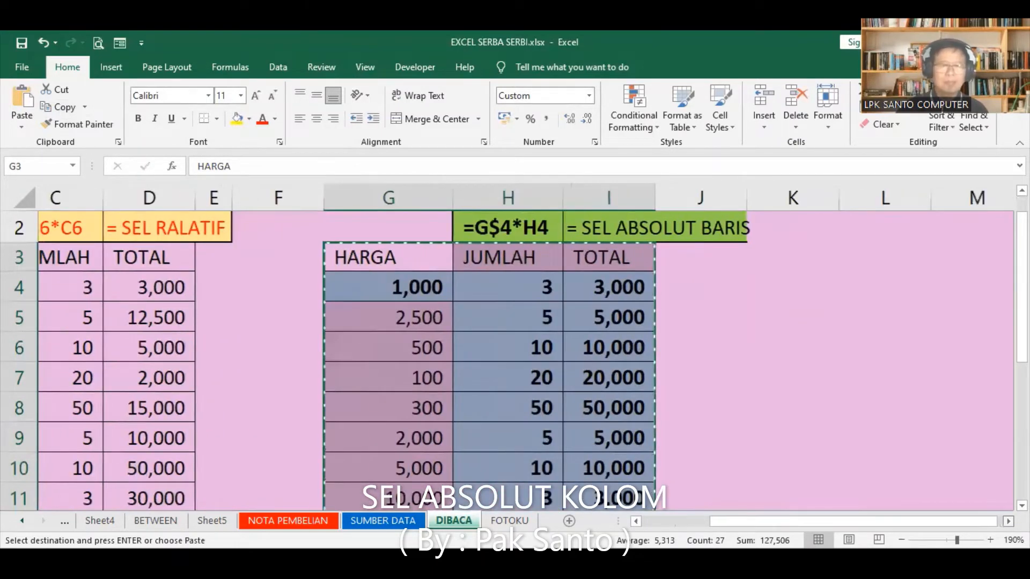
scroll(514, 349, "right", 9)
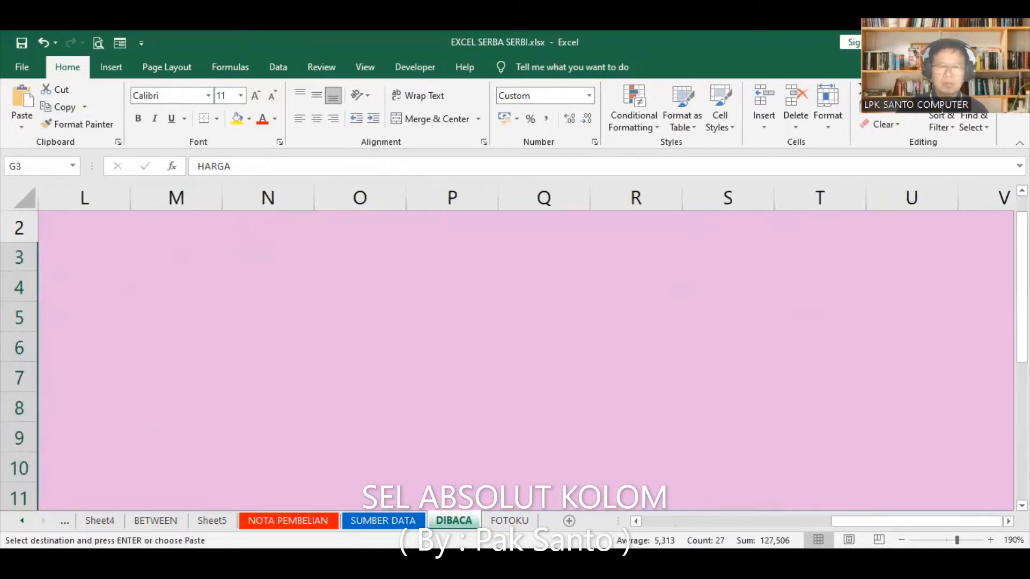
scroll(514, 348, "down", 3)
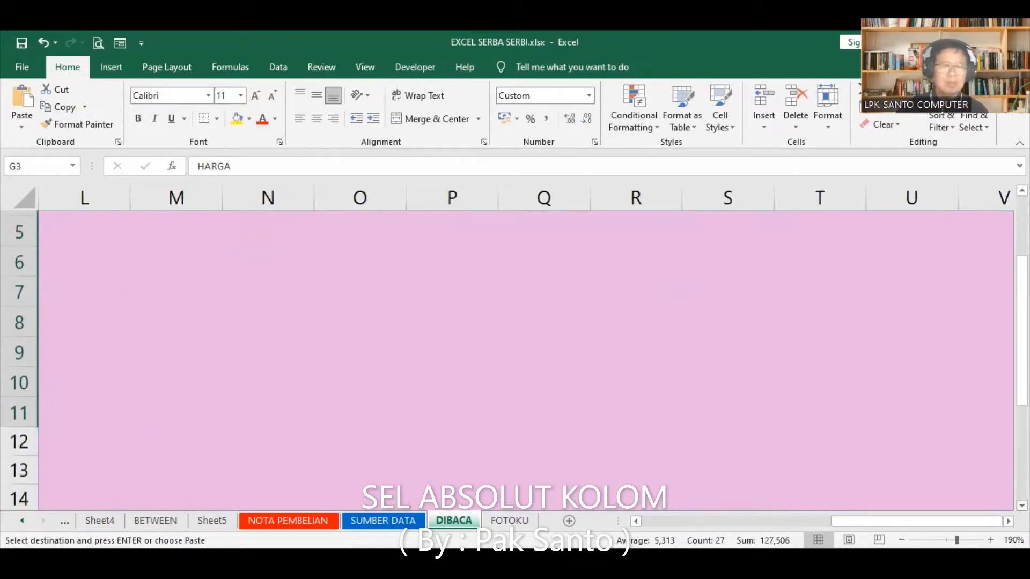
scroll(515, 348, "down", 3)
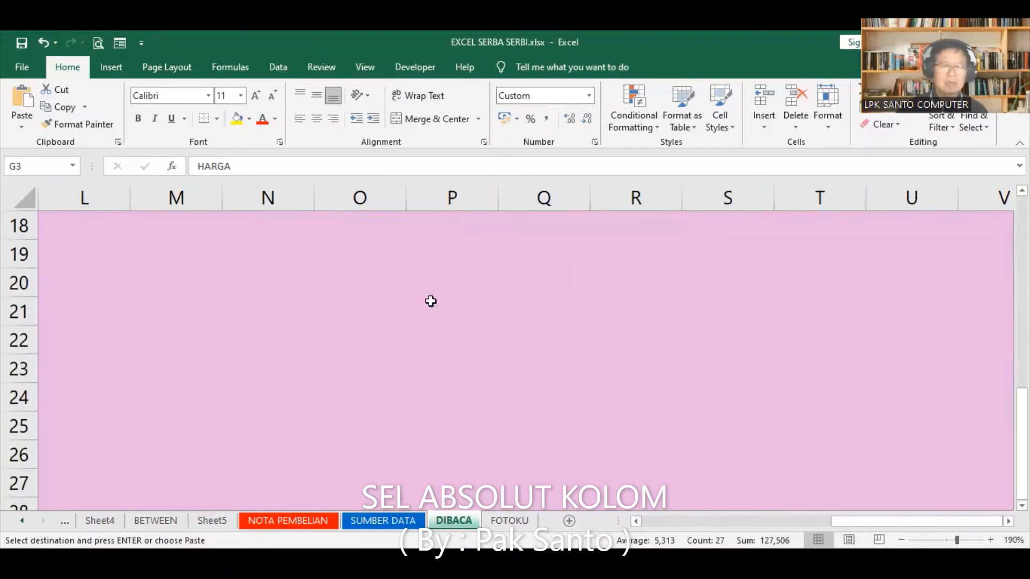
left_click(414, 311)
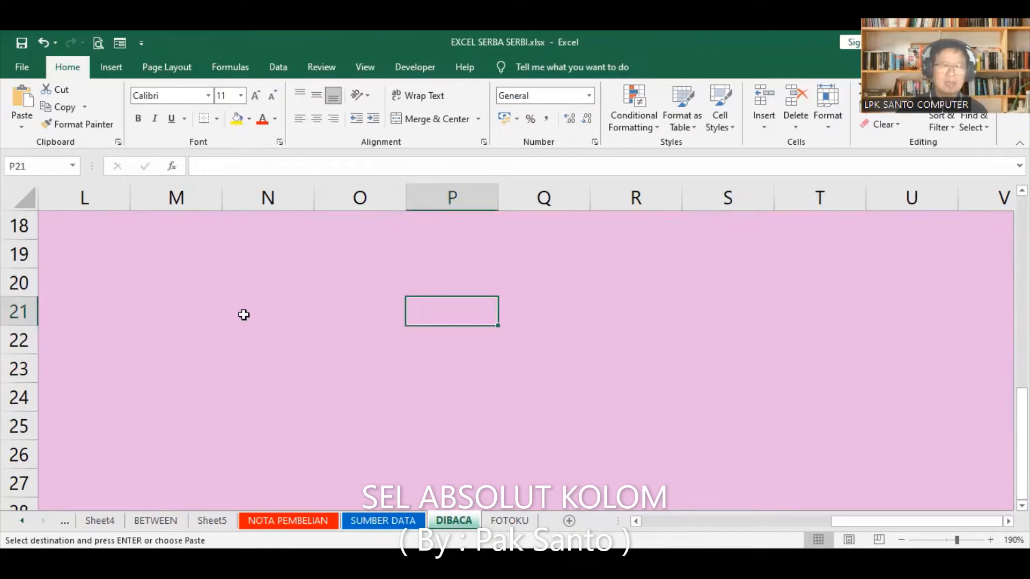
left_click(80, 312)
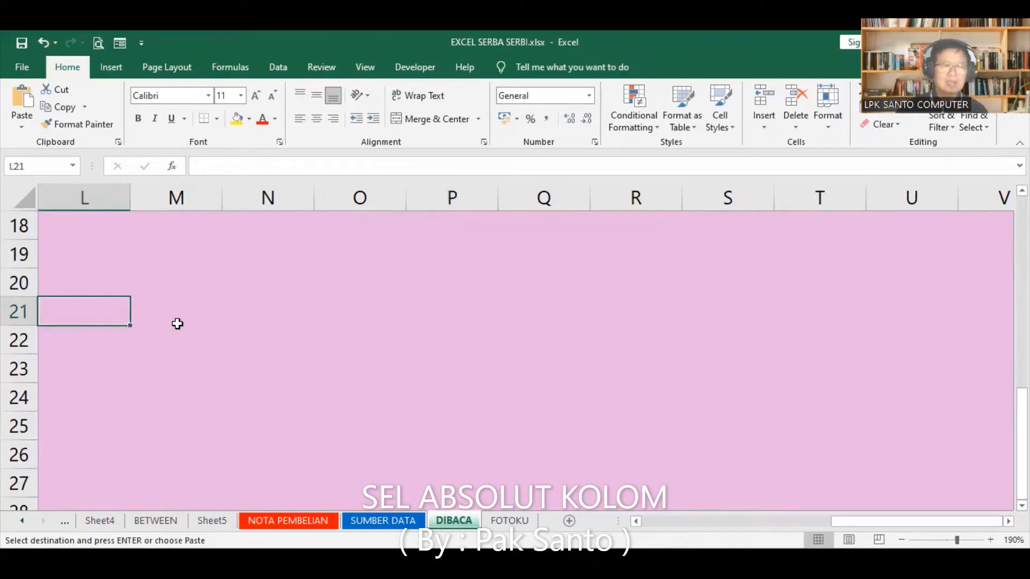
left_click(21, 127)
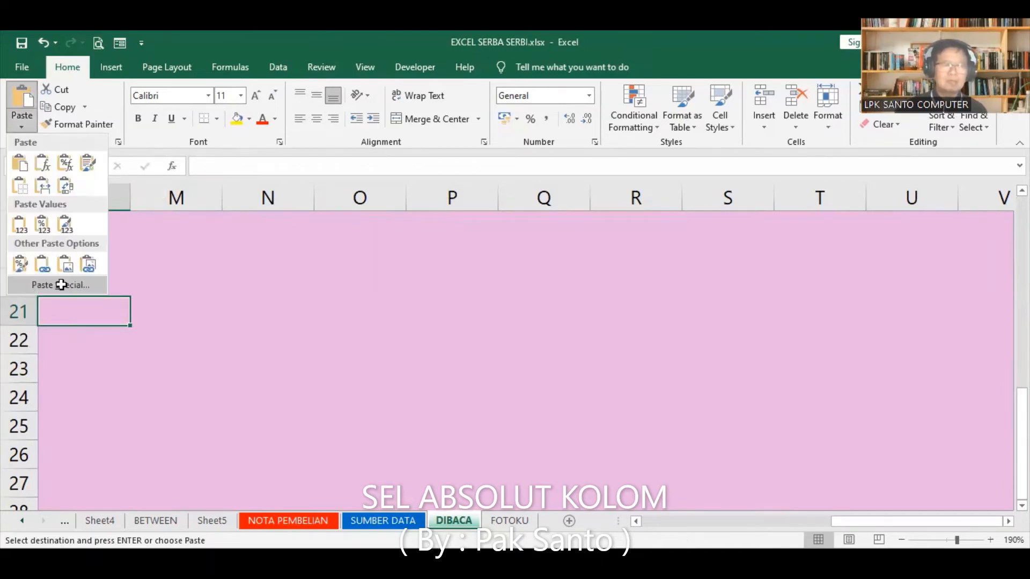
left_click(60, 285)
left_click(483, 462)
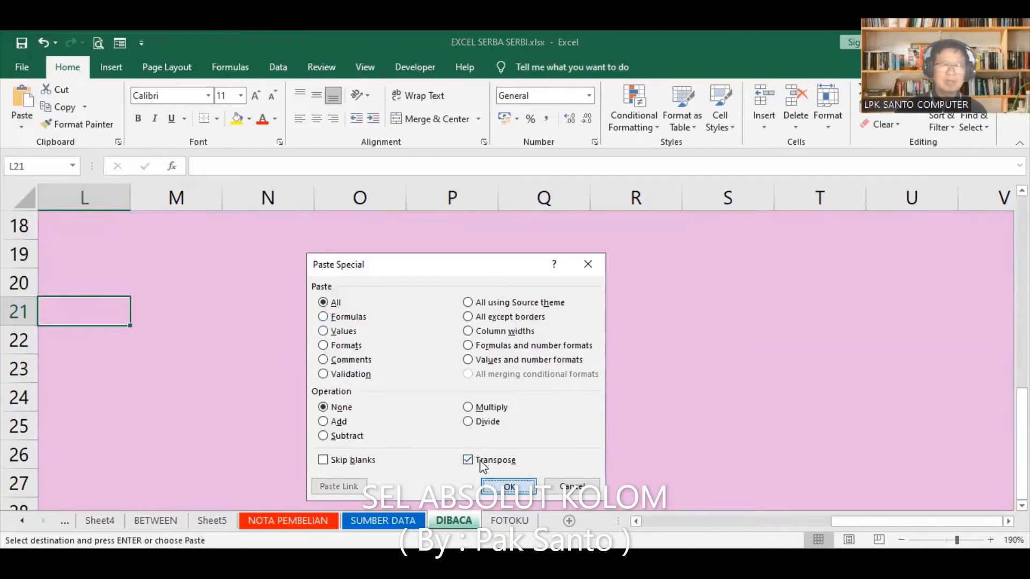
key("Return")
- Auto-fit the widths of columns L through T to the transposed table's contents
left_click_drag(63, 198, 214, 200)
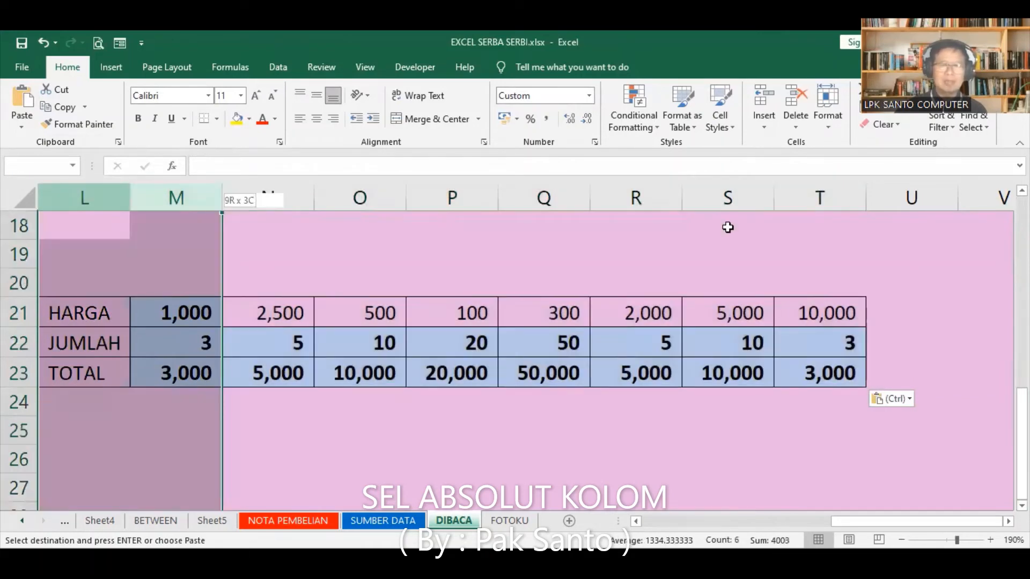
left_click(774, 202, "shift")
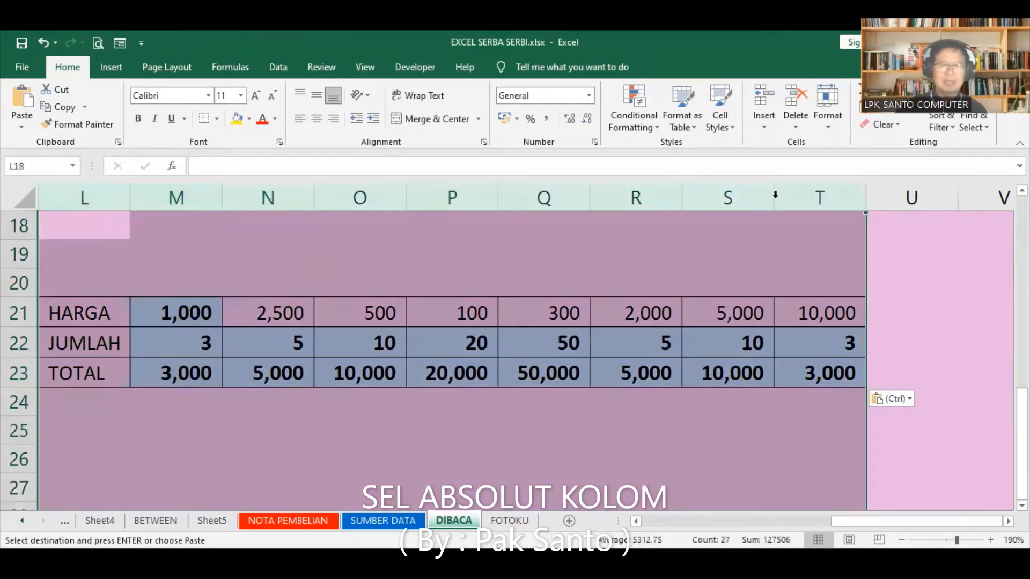
double_click(773, 196)
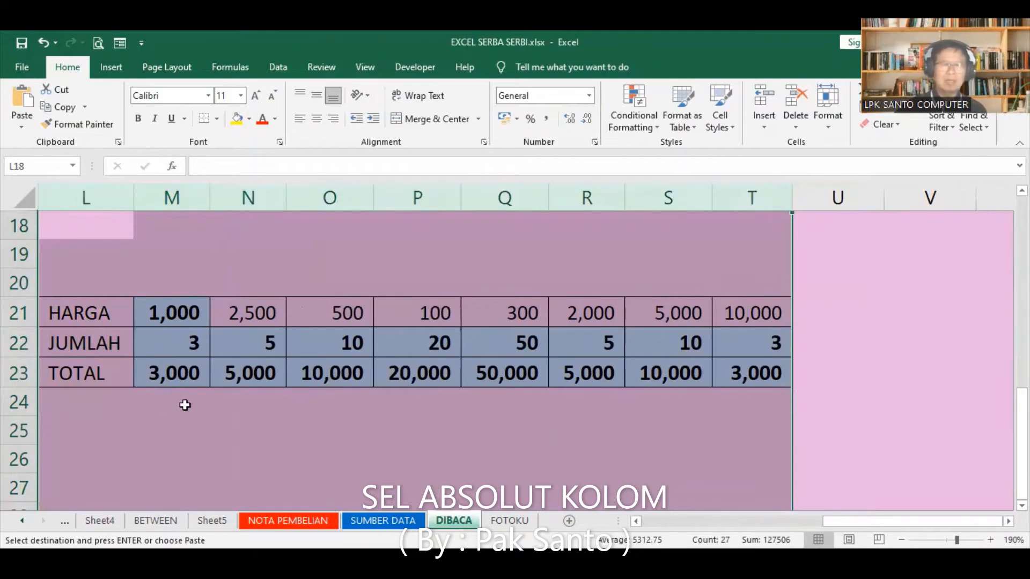
left_click(365, 427)
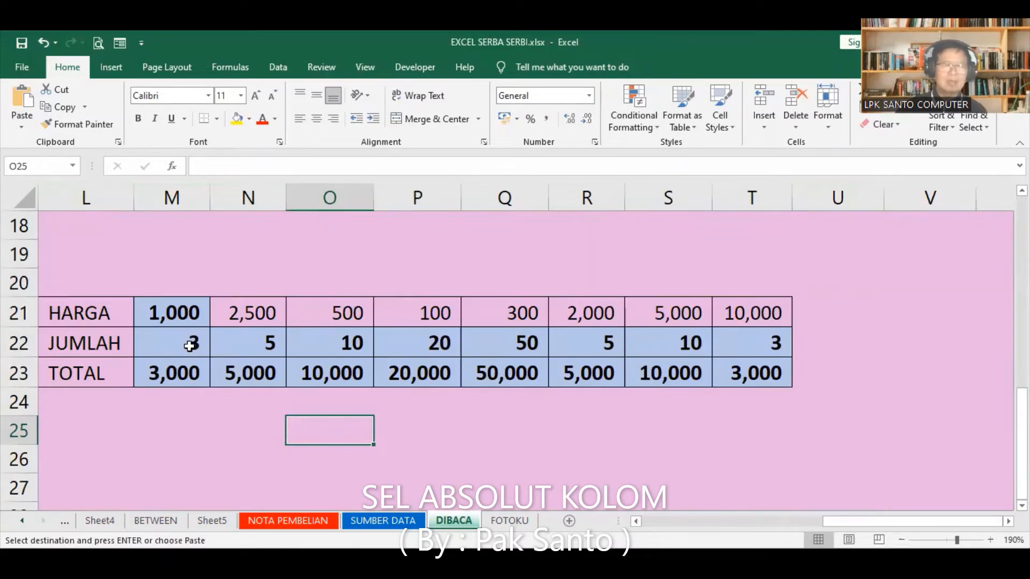
- Inspect the references in the transposed TOTAL formula in M23, leaving the formula as it is
left_click(175, 378)
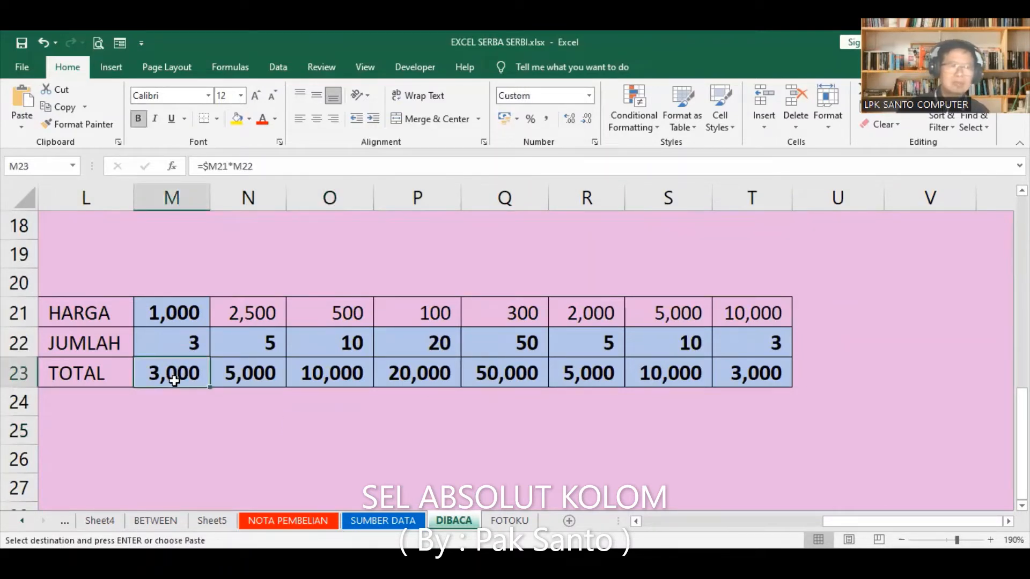
double_click(174, 375)
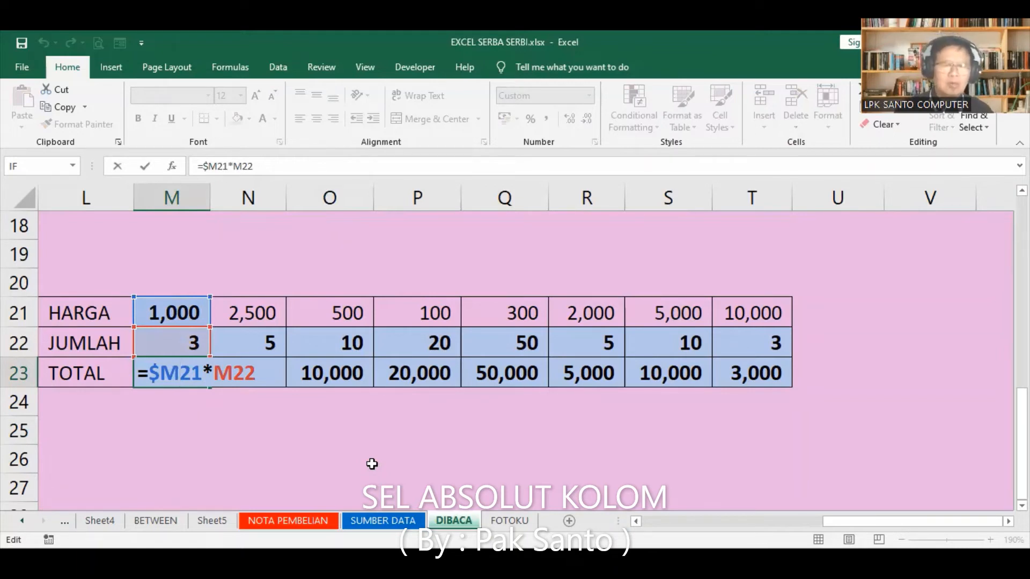
key("ctrl+Return")
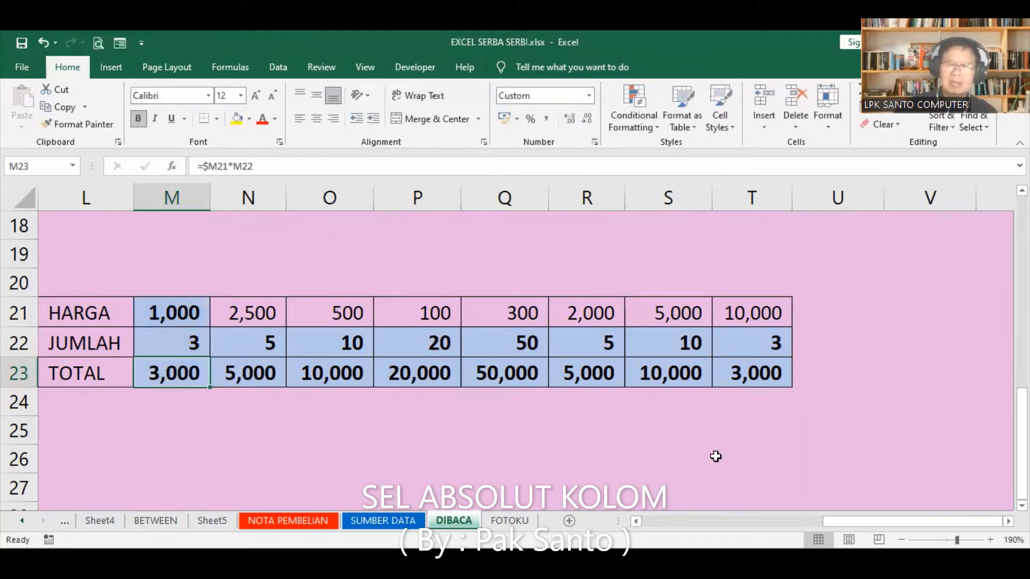
- Copy the transposed table L21:T23 and paste the duplicate at L25
scroll(513, 359, "down", 1)
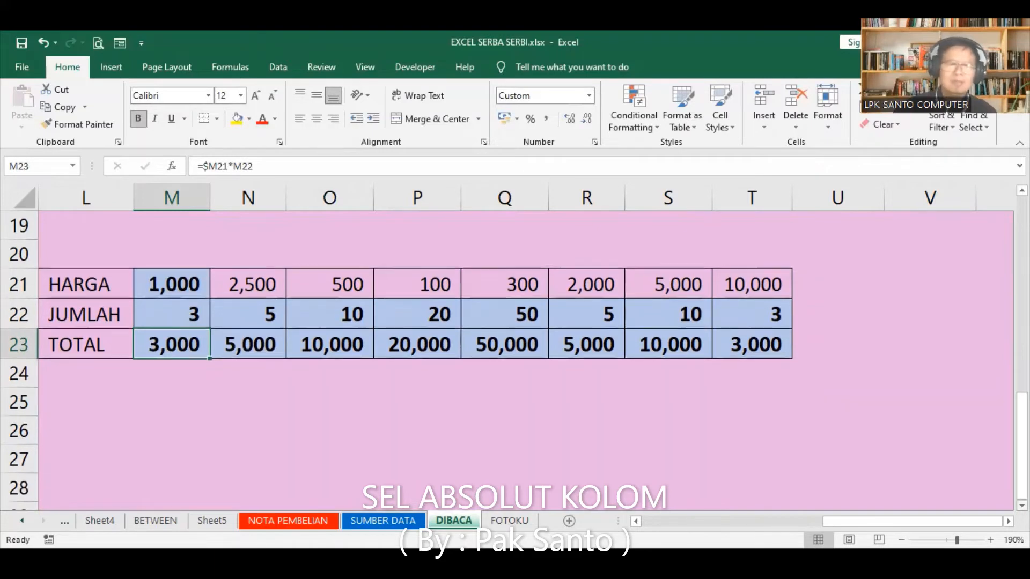
scroll(397, 358, "down", 1)
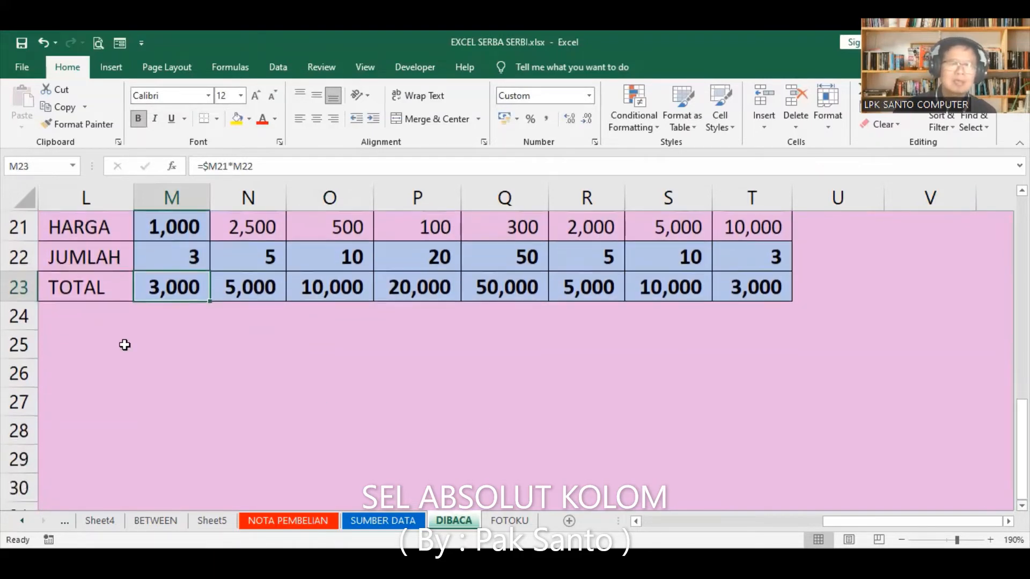
left_click_drag(75, 232, 731, 290)
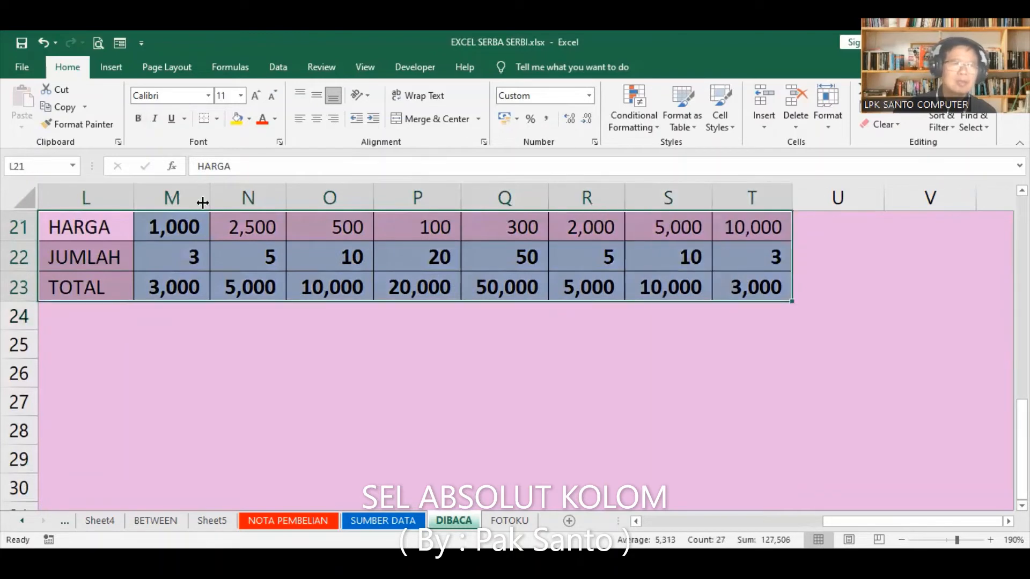
left_click(60, 108)
left_click(59, 343)
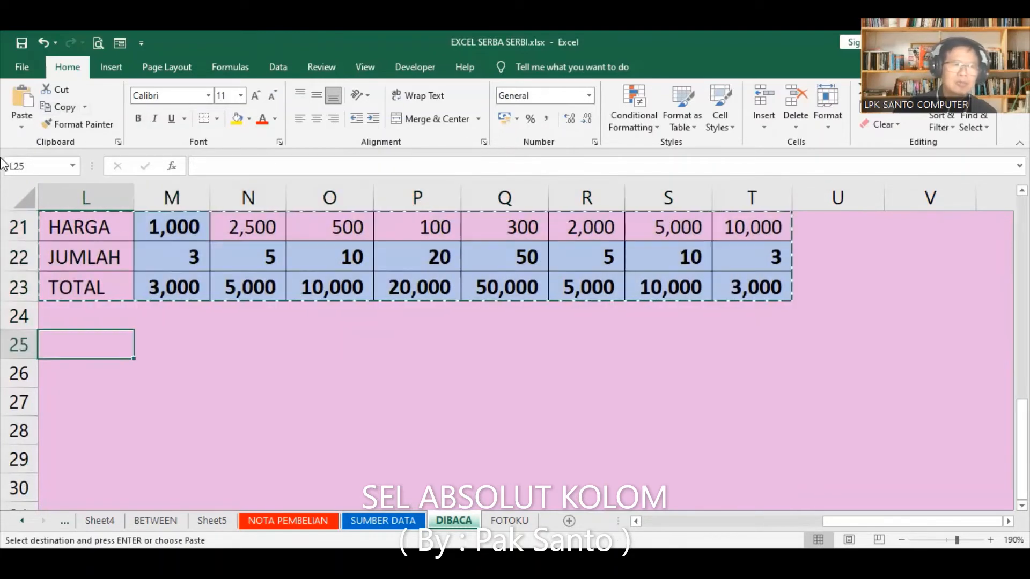
left_click(22, 99)
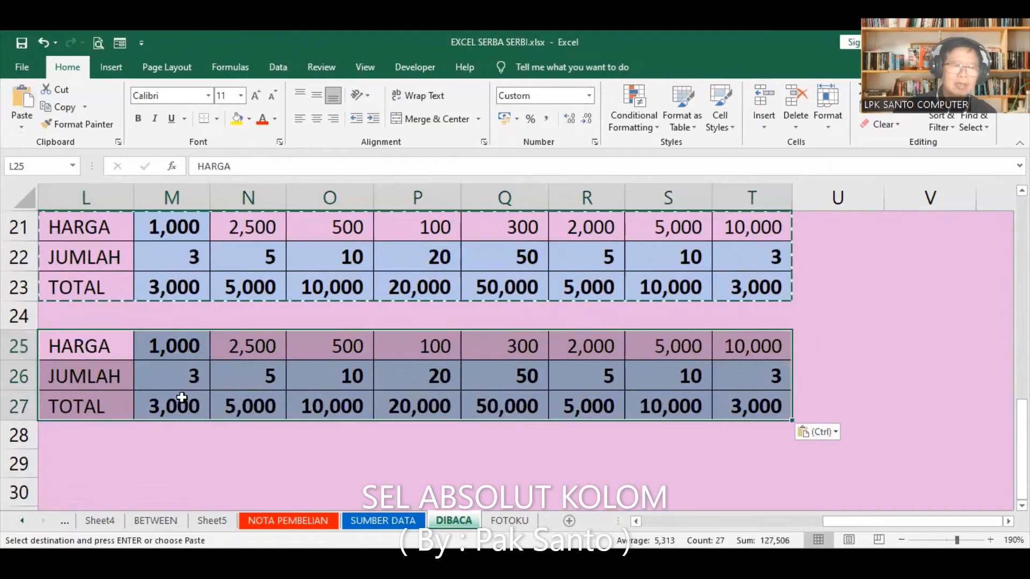
- Clear the TOTAL cells M27:T27 of the duplicated table
left_click_drag(168, 405, 730, 409)
key("Delete")
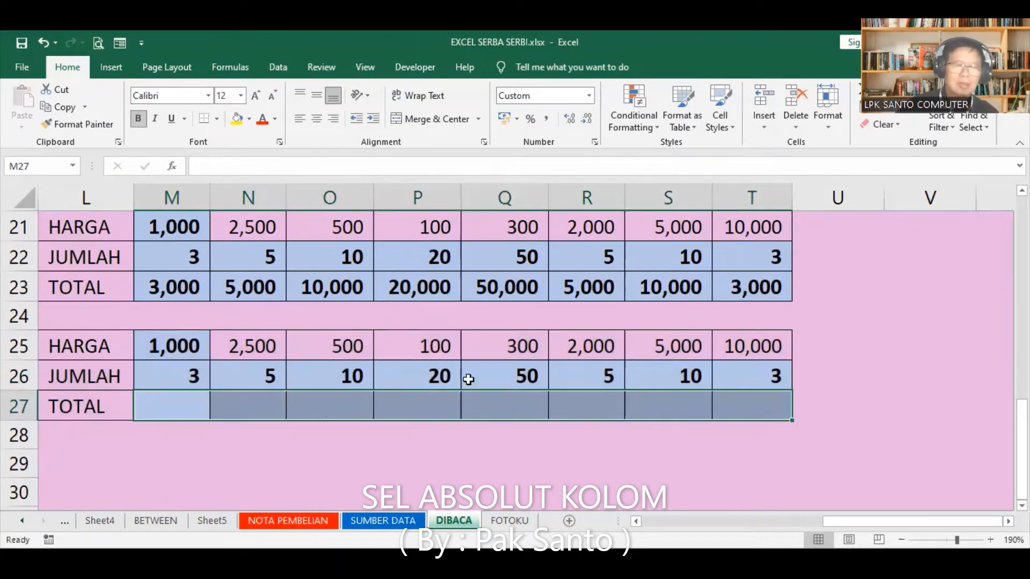
left_click(259, 468)
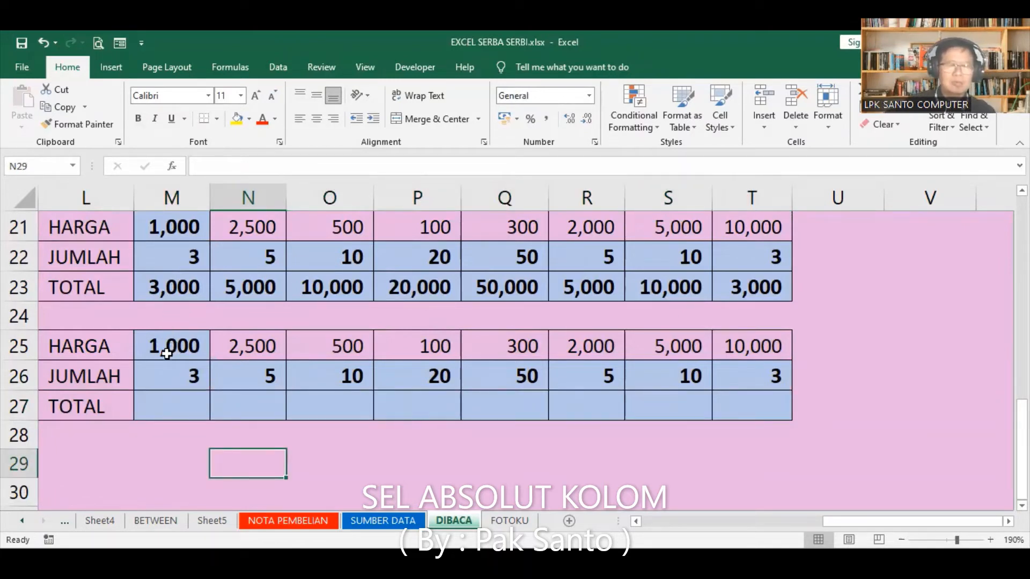
left_click(179, 401)
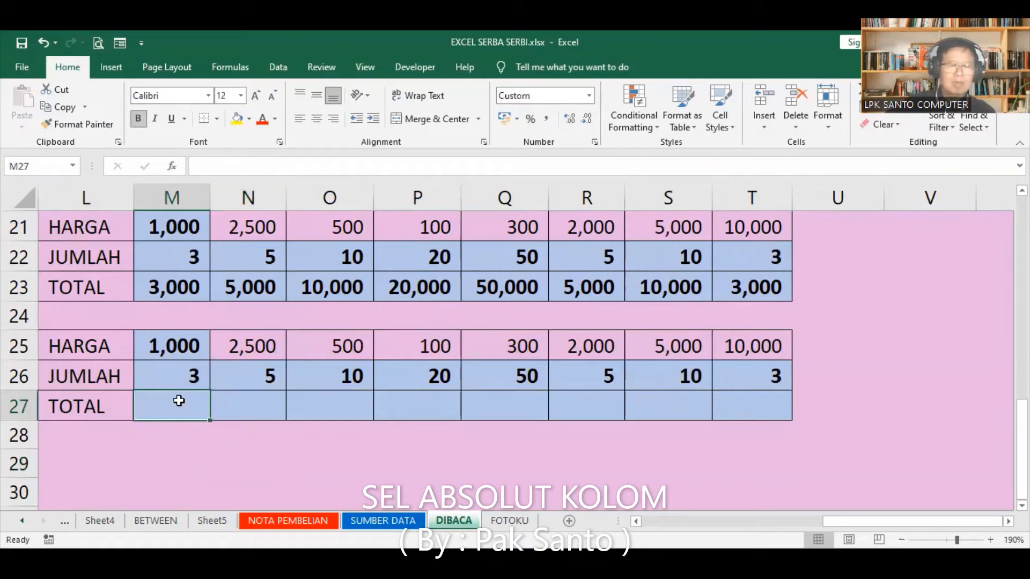
left_click(346, 452)
left_click(185, 405)
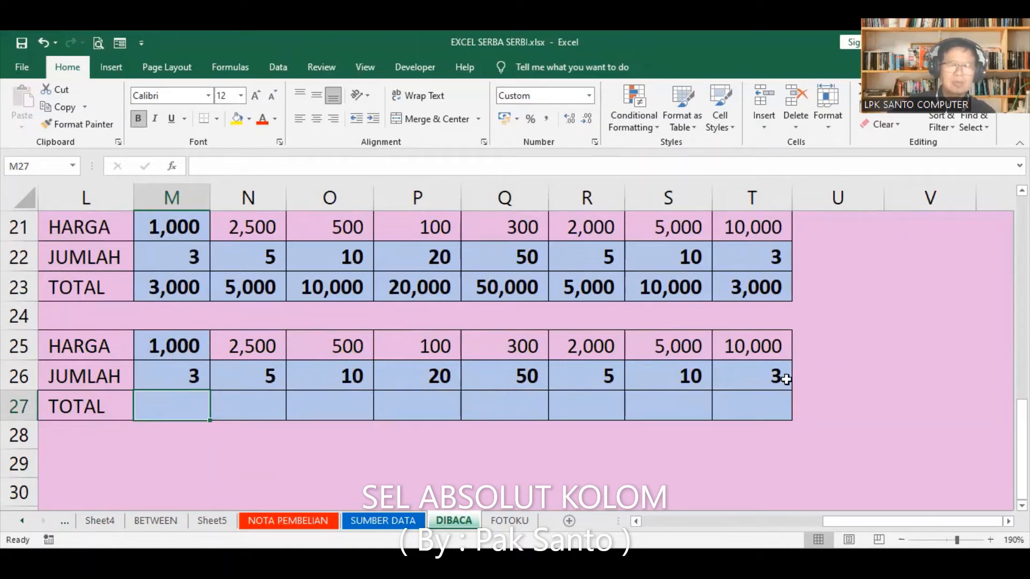
left_click(770, 384)
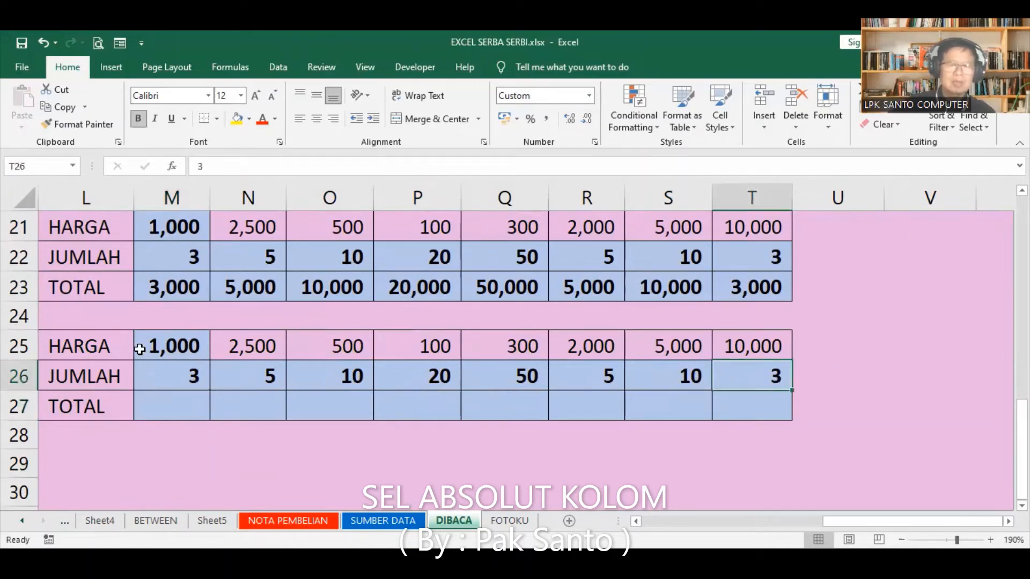
left_click(186, 407)
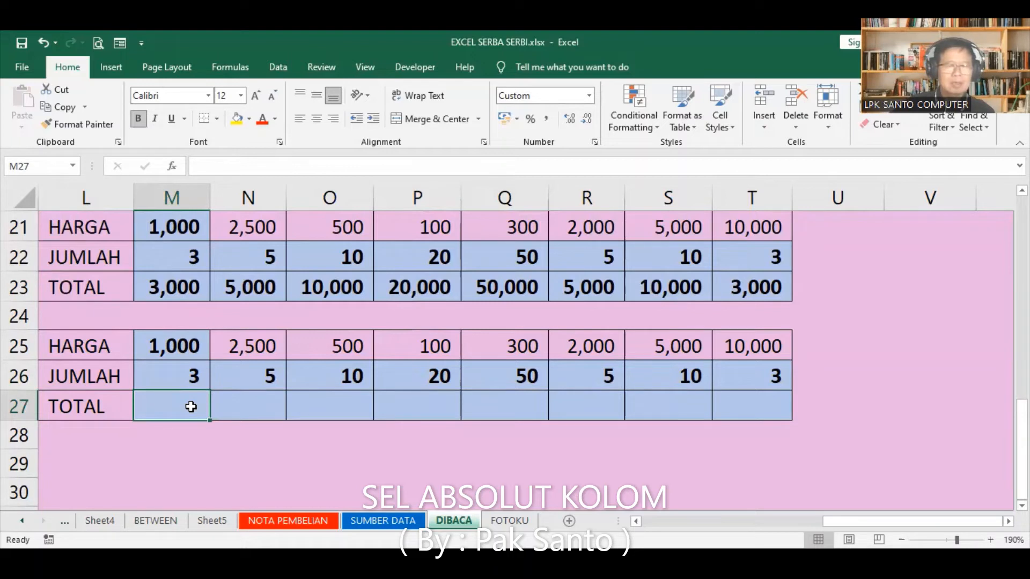
left_click(257, 403)
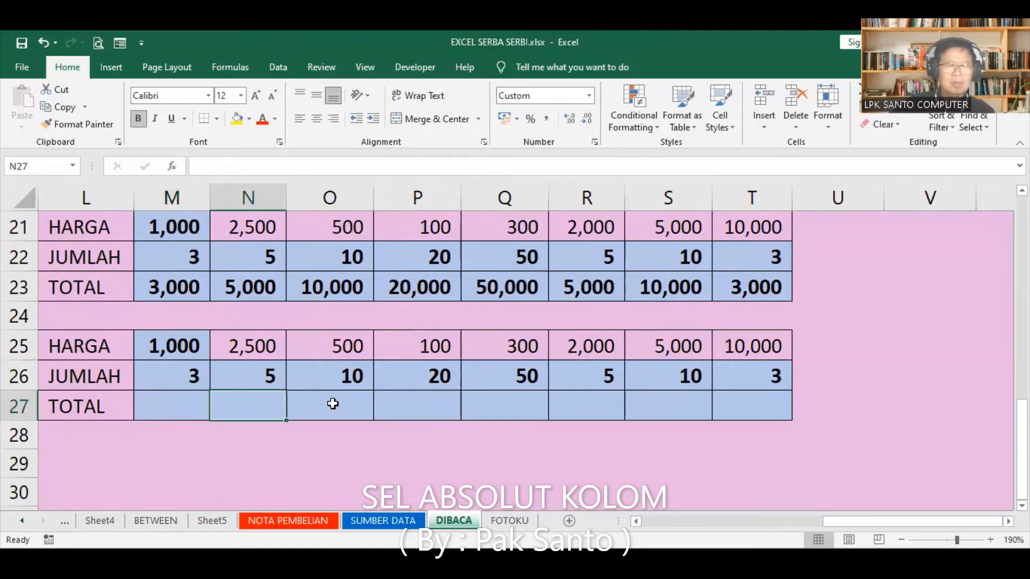
left_click(333, 405)
left_click(783, 403)
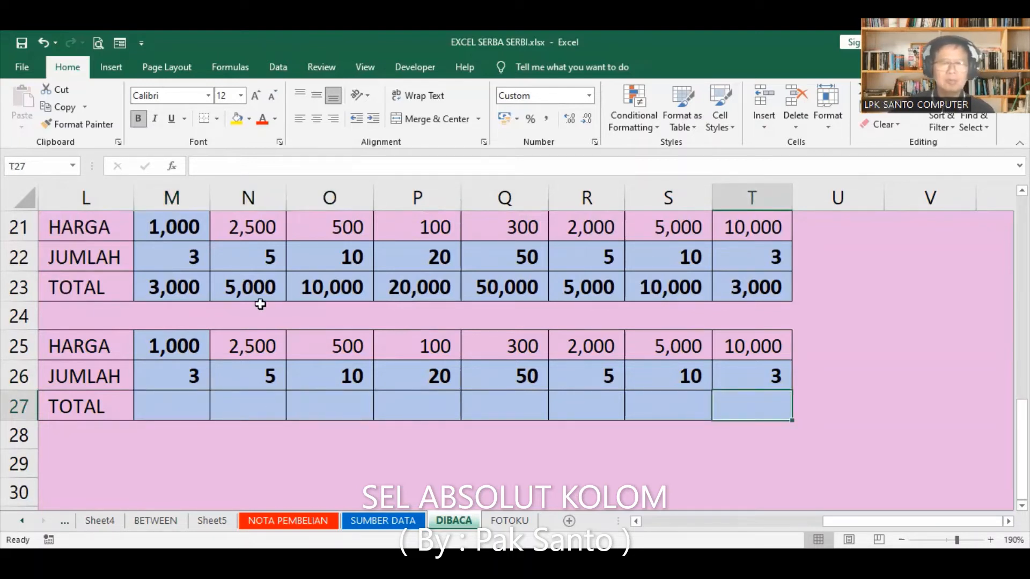
- Enter the formula =$M25*M26 in M27, cycling the M25 reference through $M$25 and M$25 to the absolute-column form $M25
left_click(188, 412)
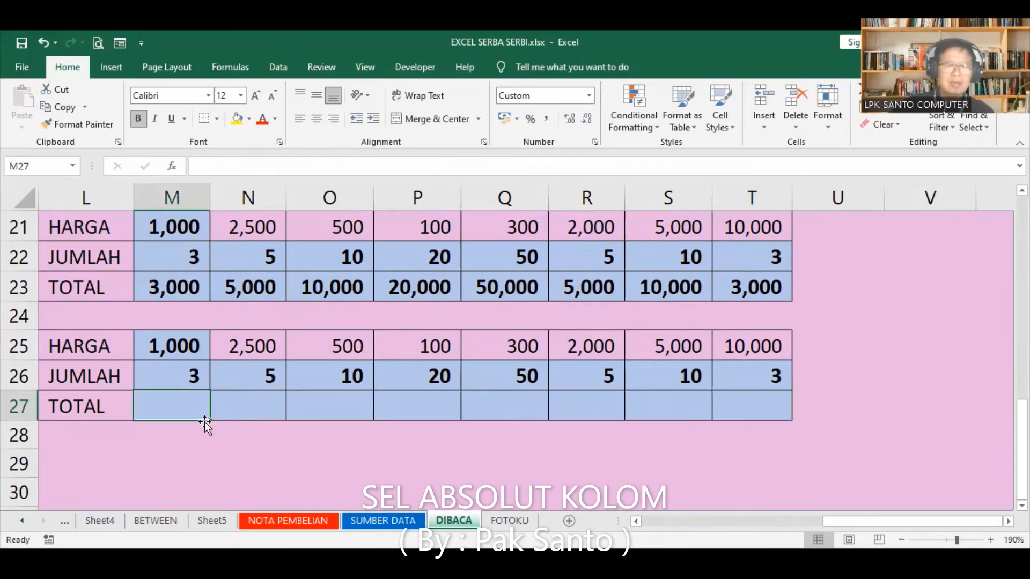
type("=")
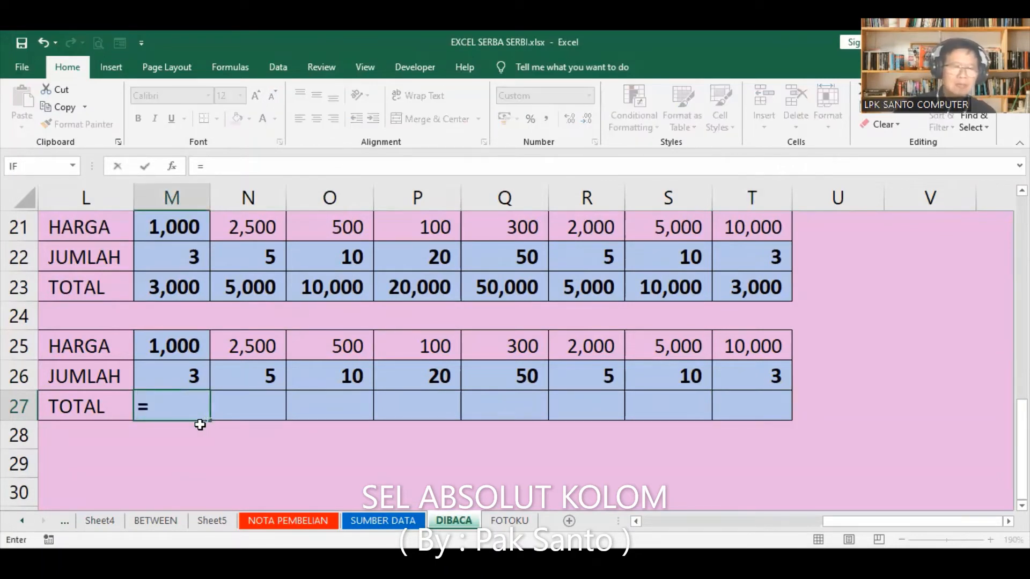
left_click(178, 347)
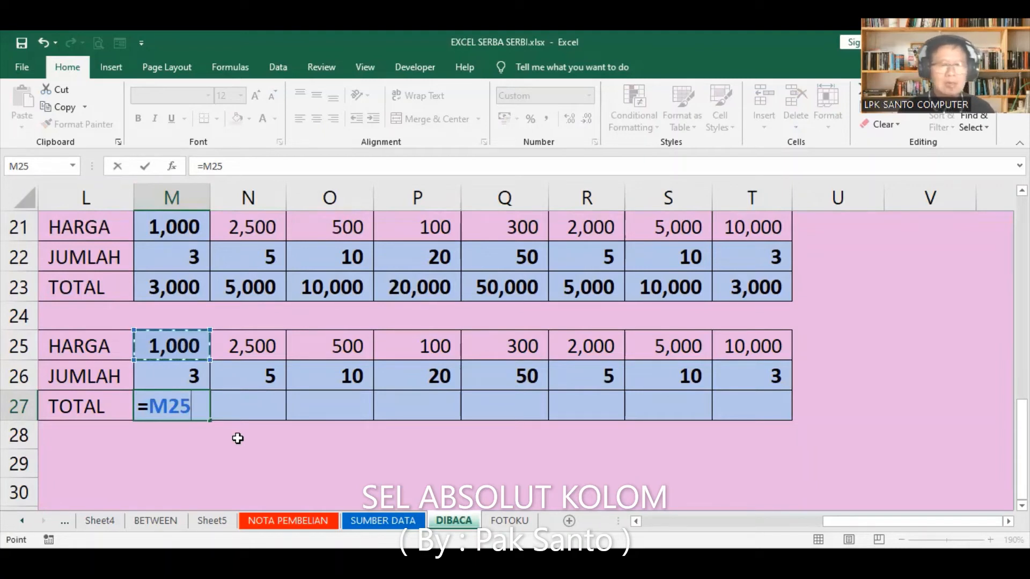
key("F4")
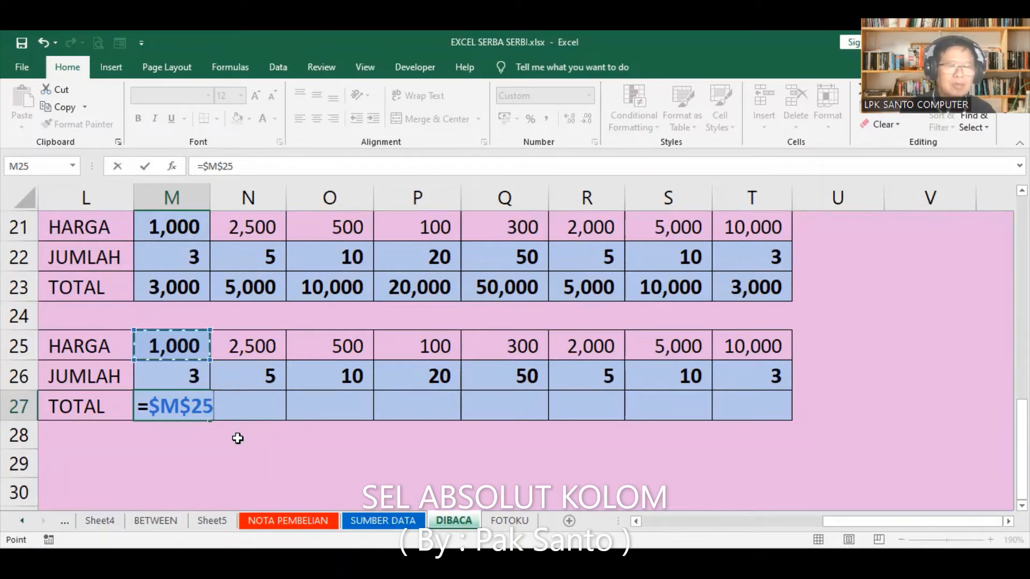
key("F4")
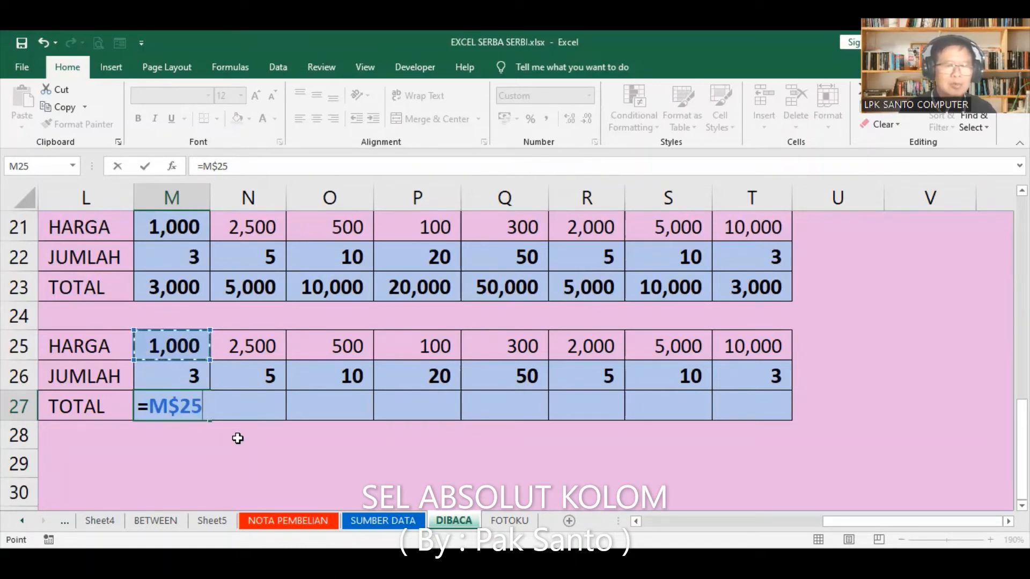
key("F4")
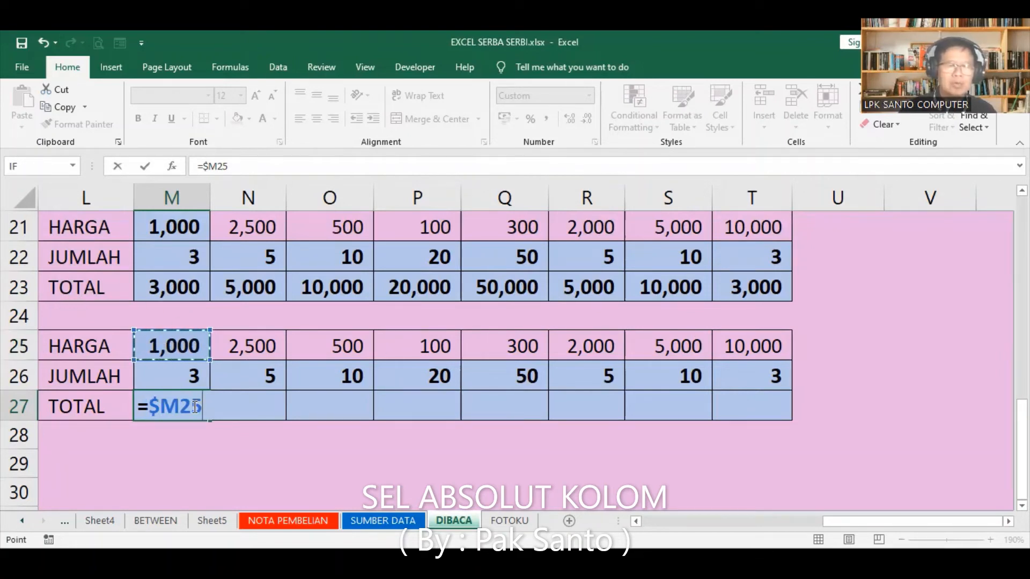
type("*")
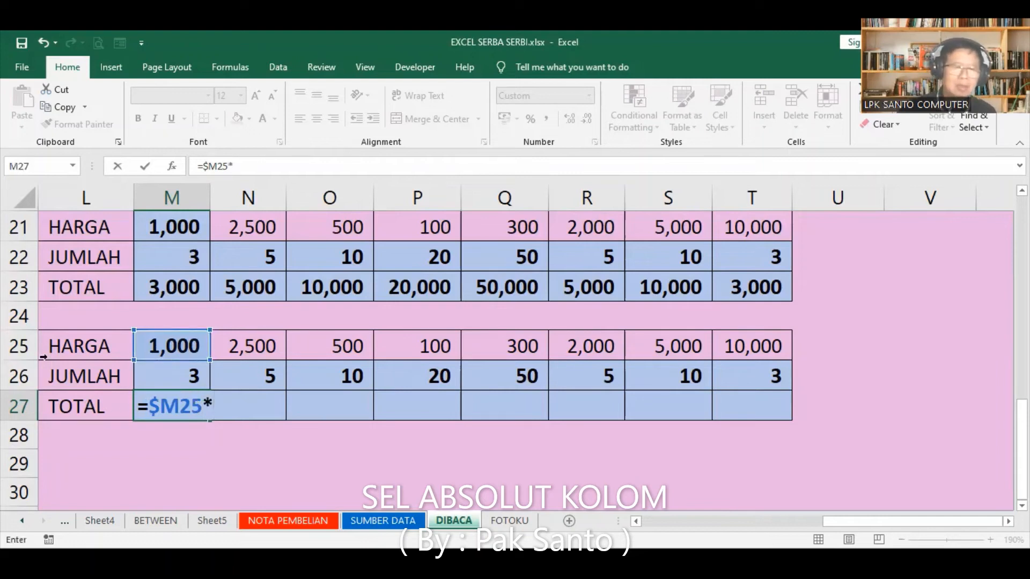
left_click(186, 377)
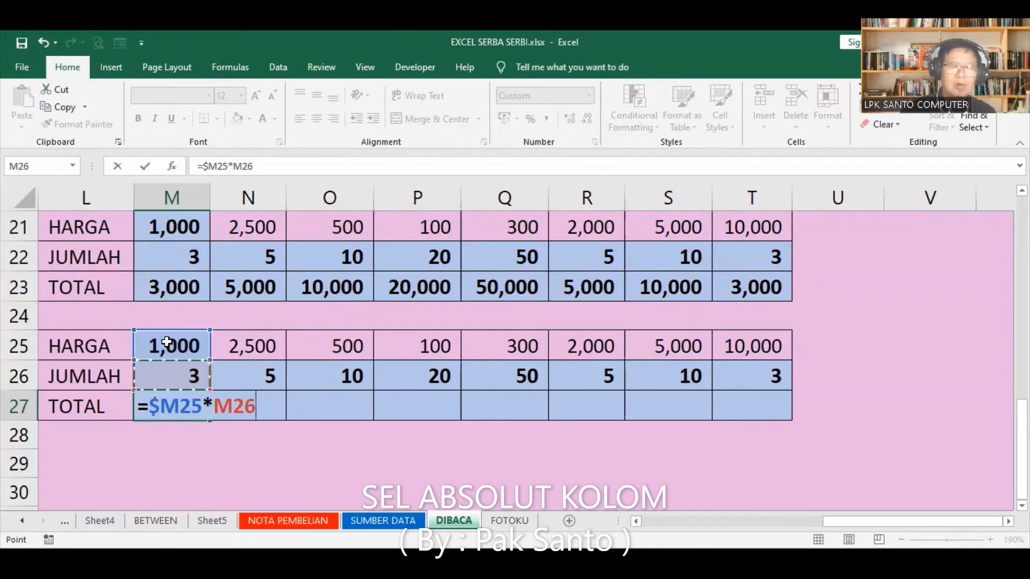
key("Return")
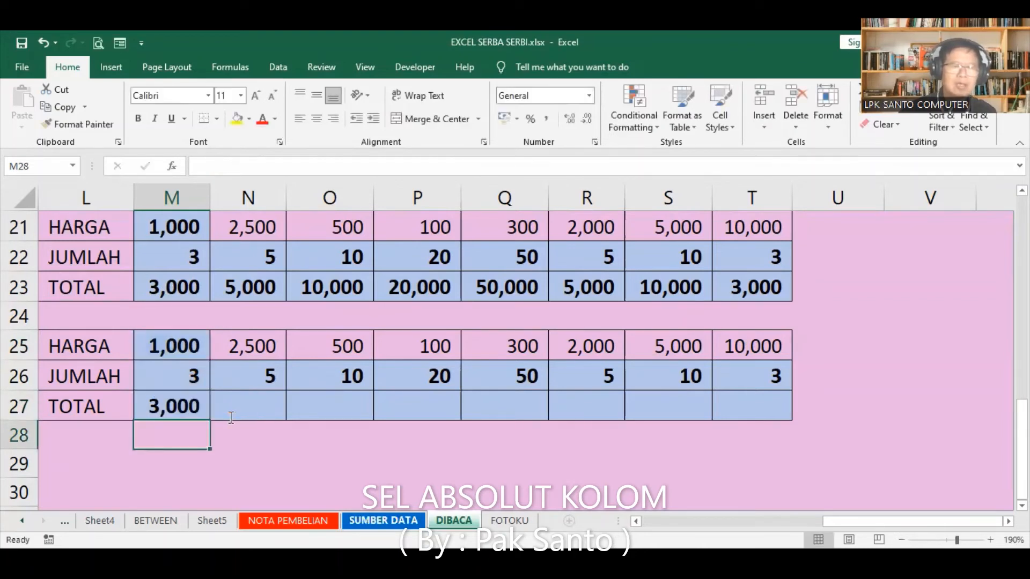
- Fill the TOTAL formula from M27 across to T27
left_click(162, 288)
left_click(185, 410)
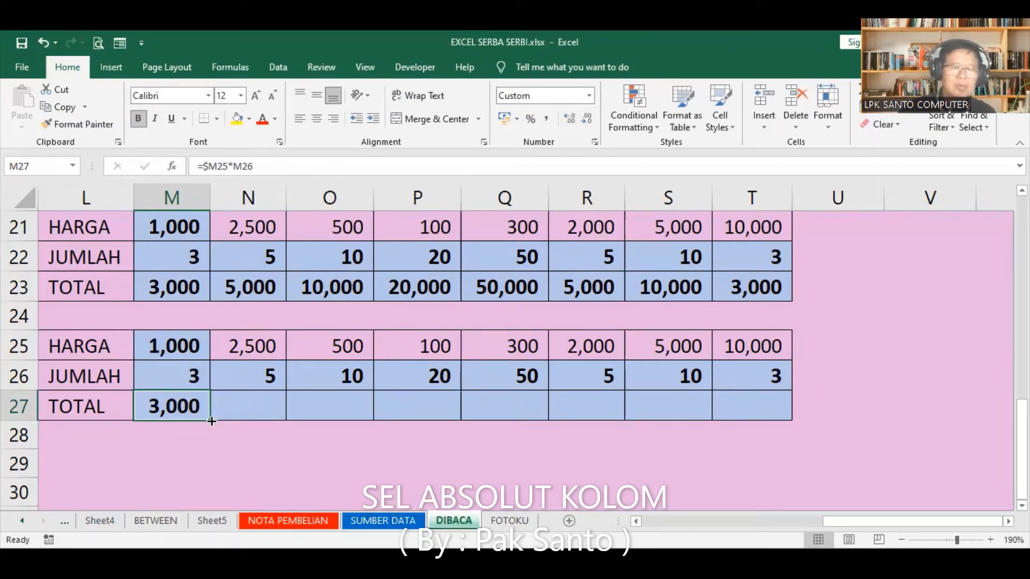
left_click_drag(211, 421, 785, 410)
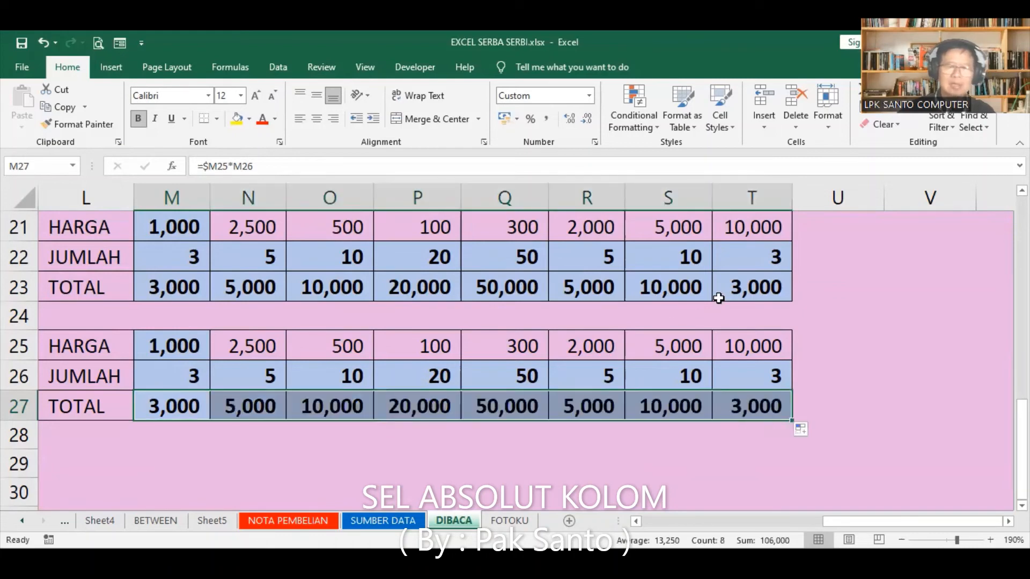
left_click(861, 311)
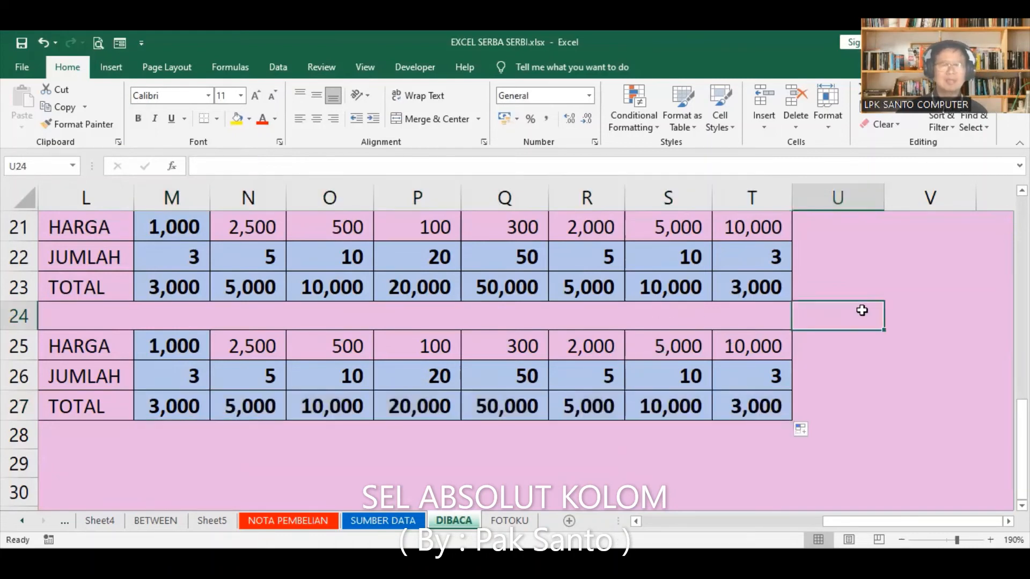
- Convert the formula in M27 to plain text so the cell displays =$M25*M26 itself
left_click(164, 406)
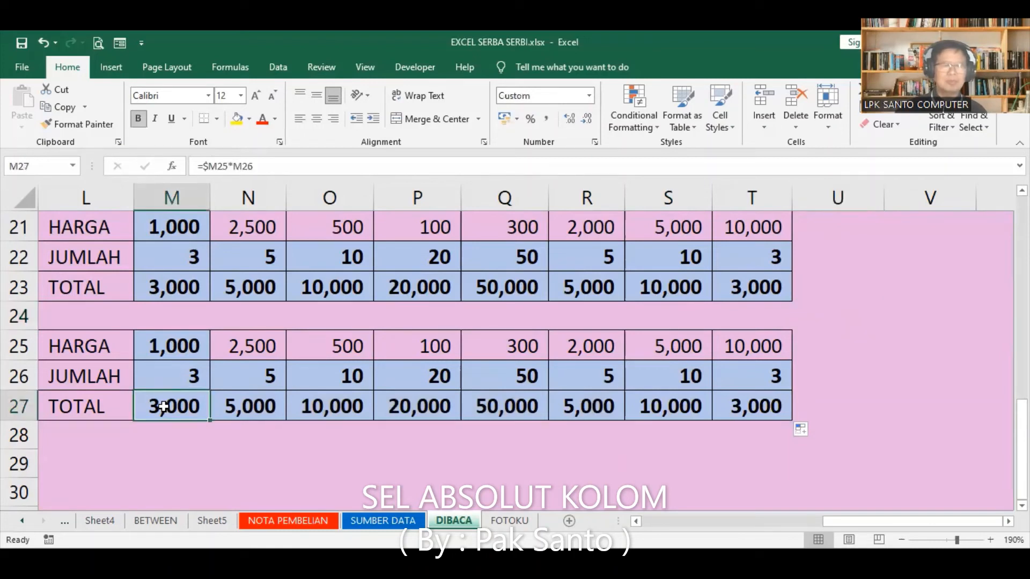
left_click(196, 167)
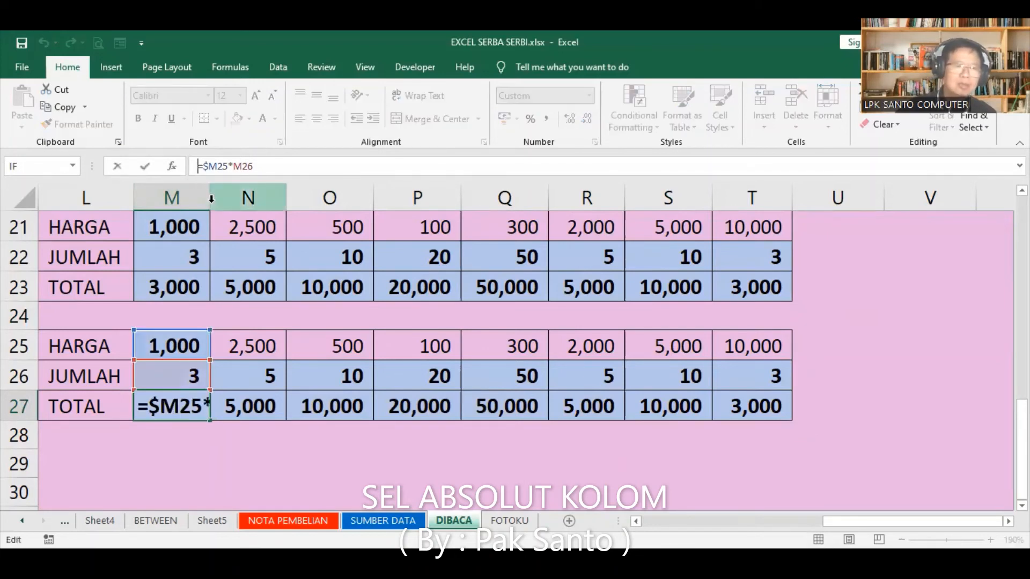
key("Return")
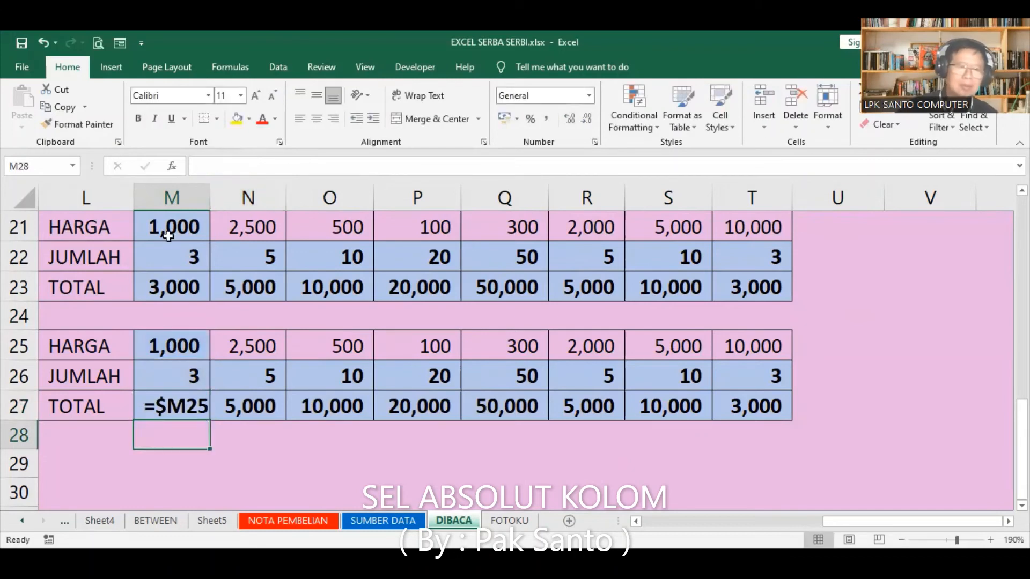
- Copy the text version of the formula from M27 into L28, below the TOTAL label
left_click(183, 402)
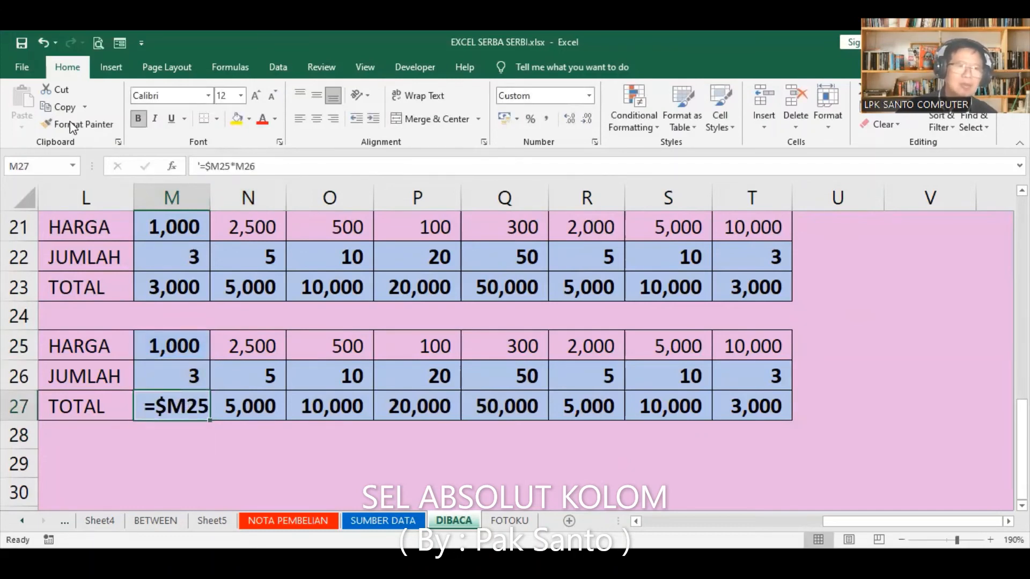
left_click(61, 106)
left_click(73, 444)
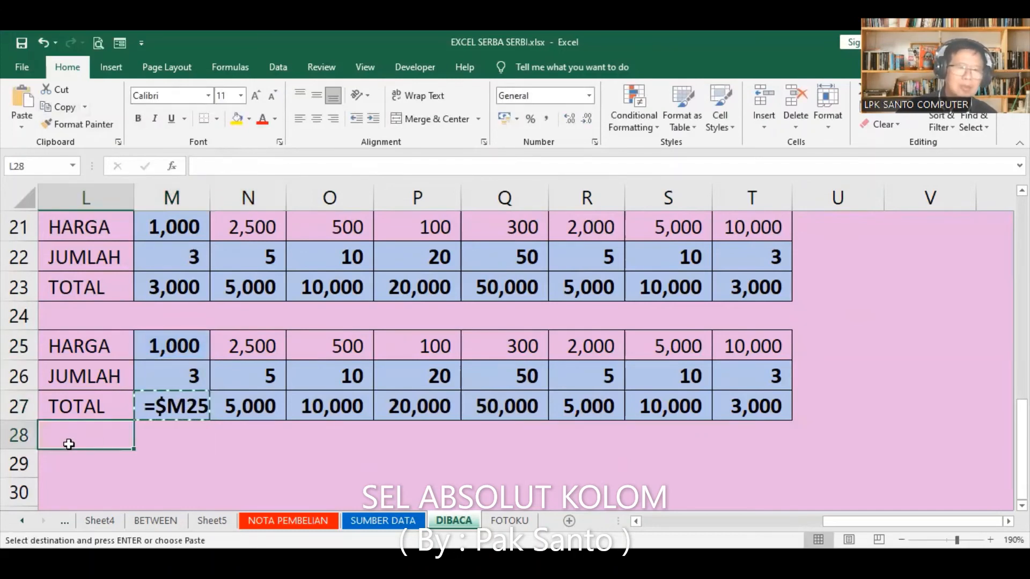
left_click(18, 101)
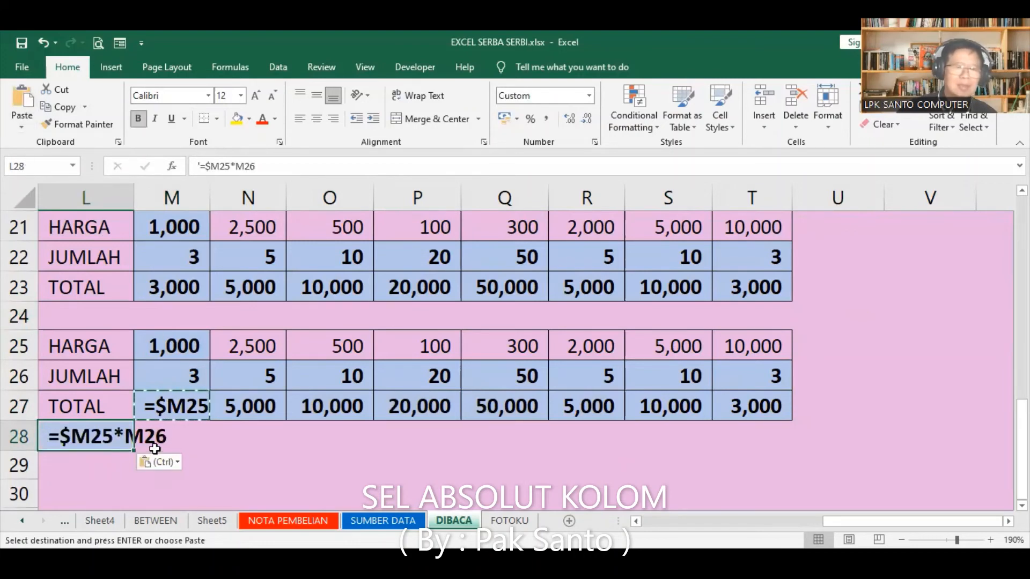
- Format L28:M28 with a yellow fill and red font
left_click_drag(127, 441, 156, 438)
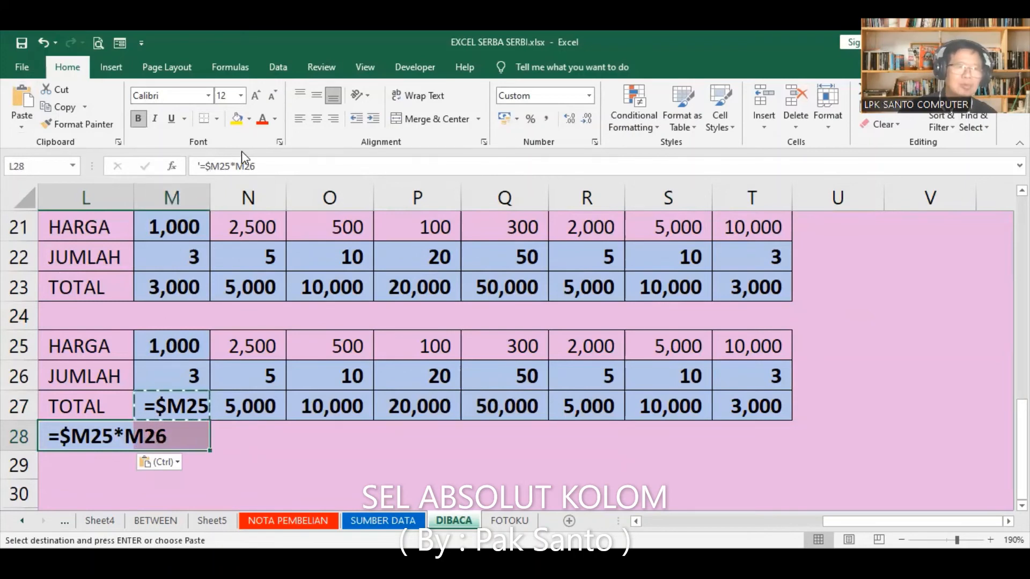
left_click(236, 120)
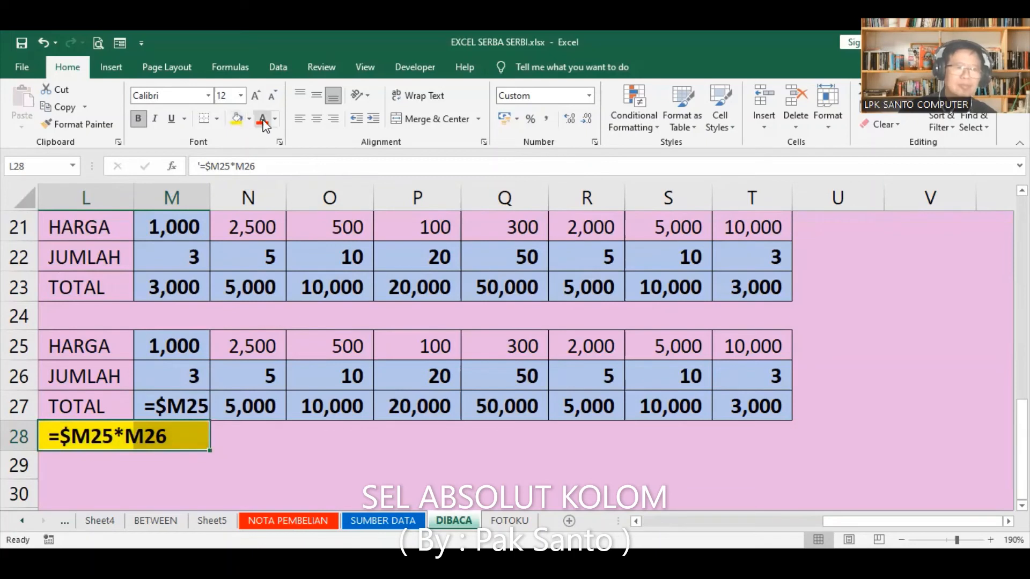
left_click(261, 121)
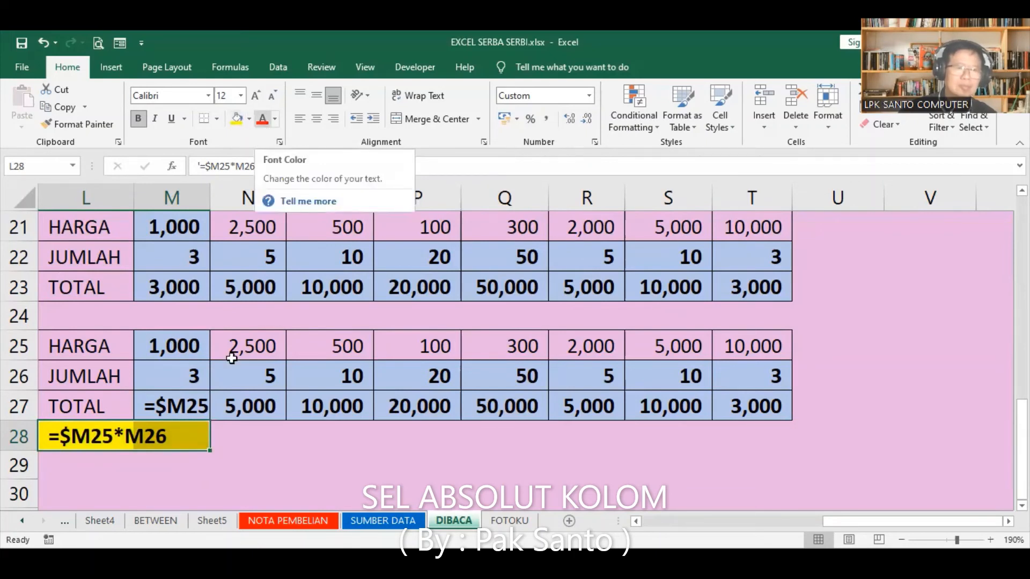
left_click(188, 440)
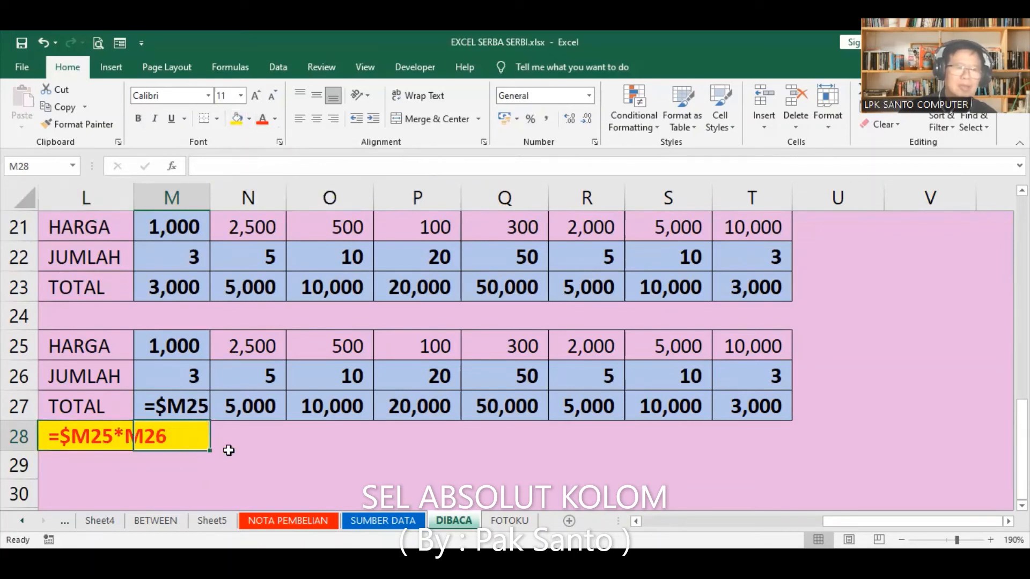
- Extend the text in L28 so it reads =$M25*M26 = 'ABSOLUT KOLOM
left_click(103, 437)
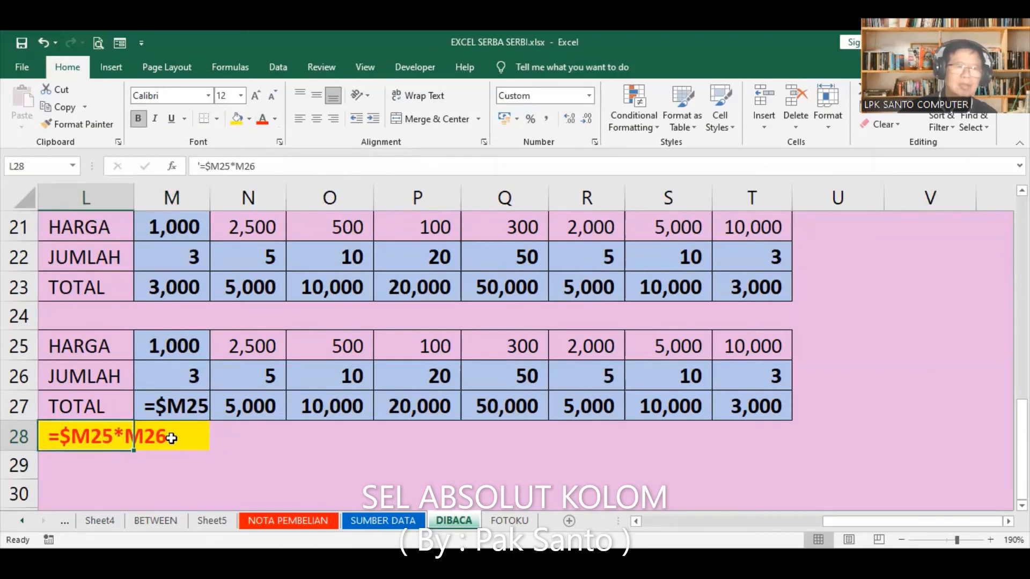
left_click(320, 167)
type("=")
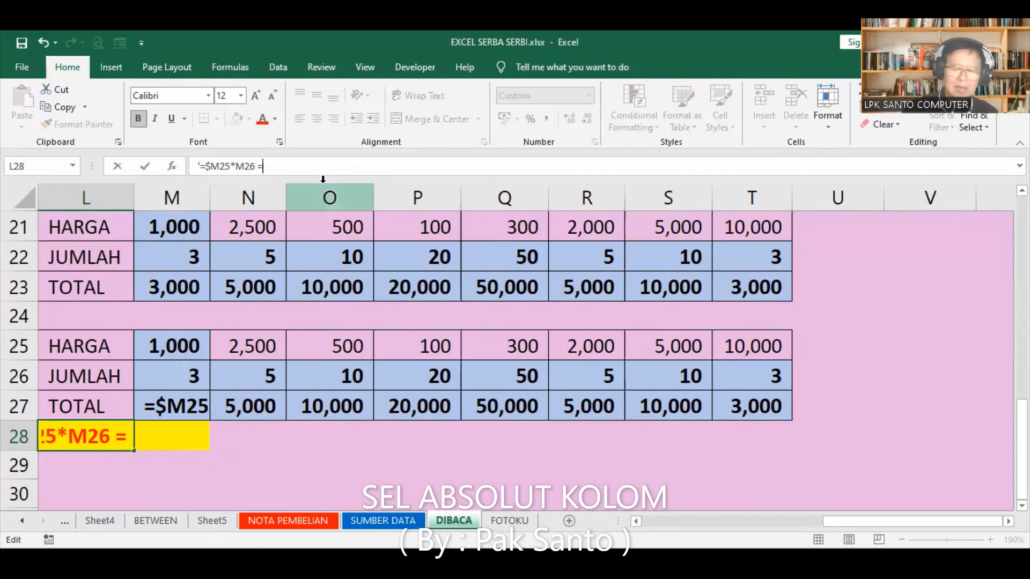
type(" 'ABSOL")
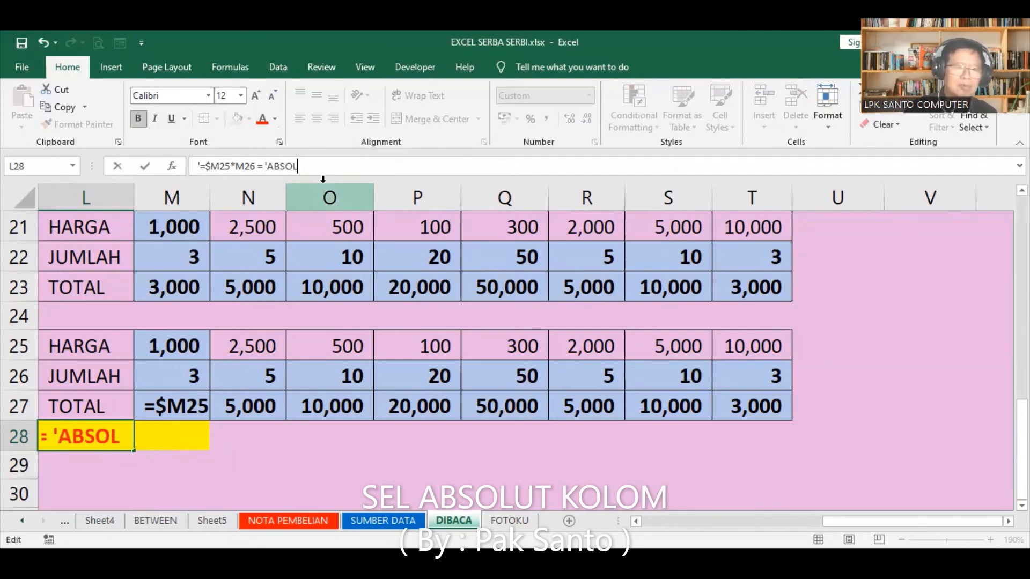
type("UT KOLOM")
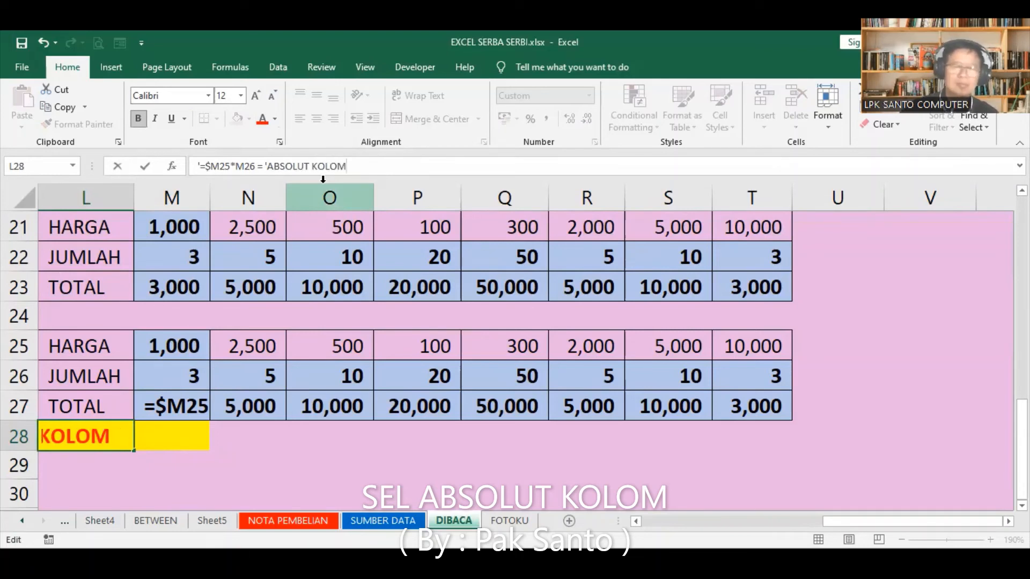
key("Return")
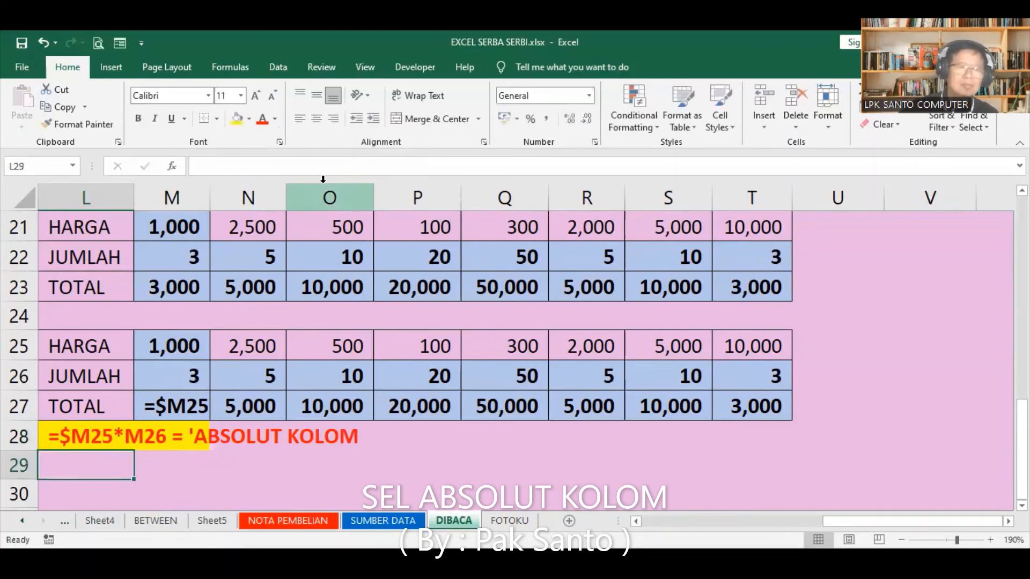
- Apply the yellow fill across L28:O28 to cover the whole ABSOLUT KOLOM note
left_click(92, 440)
left_click_drag(215, 434, 343, 434)
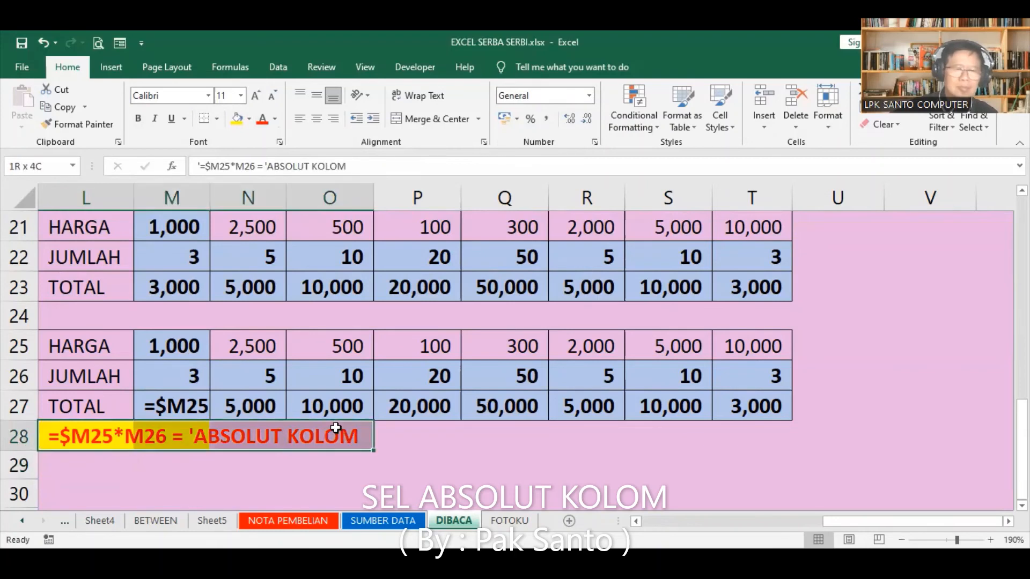
left_click(237, 119)
left_click(454, 445)
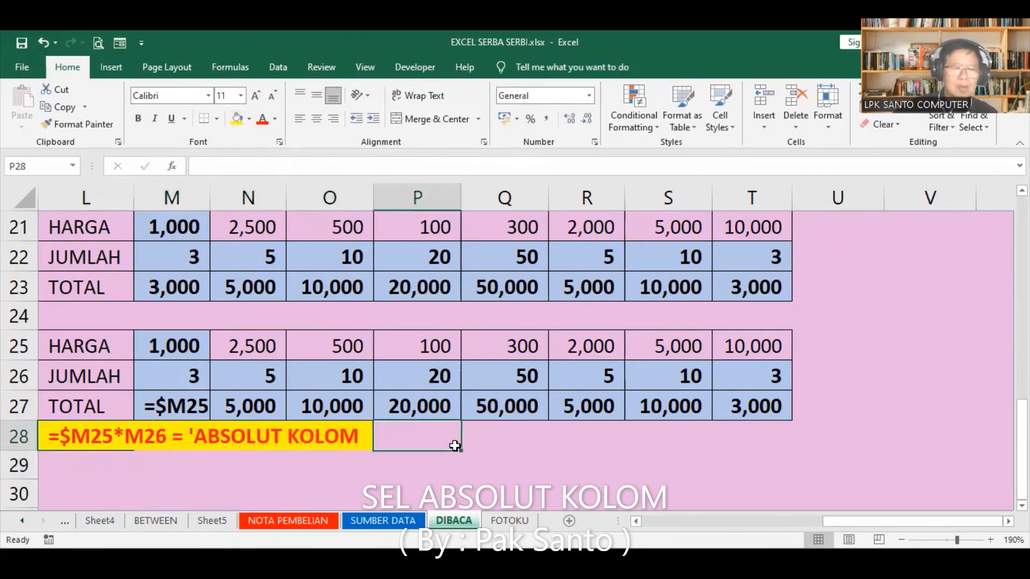
- Replace the text in M27 with a working TOTAL formula by filling back from N27
left_click(269, 412)
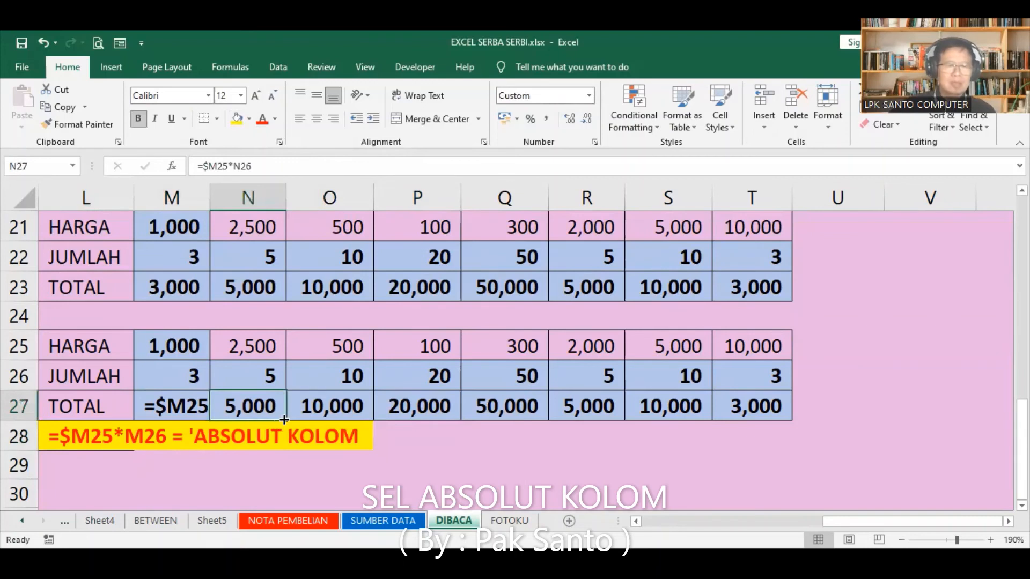
left_click_drag(285, 418, 161, 413)
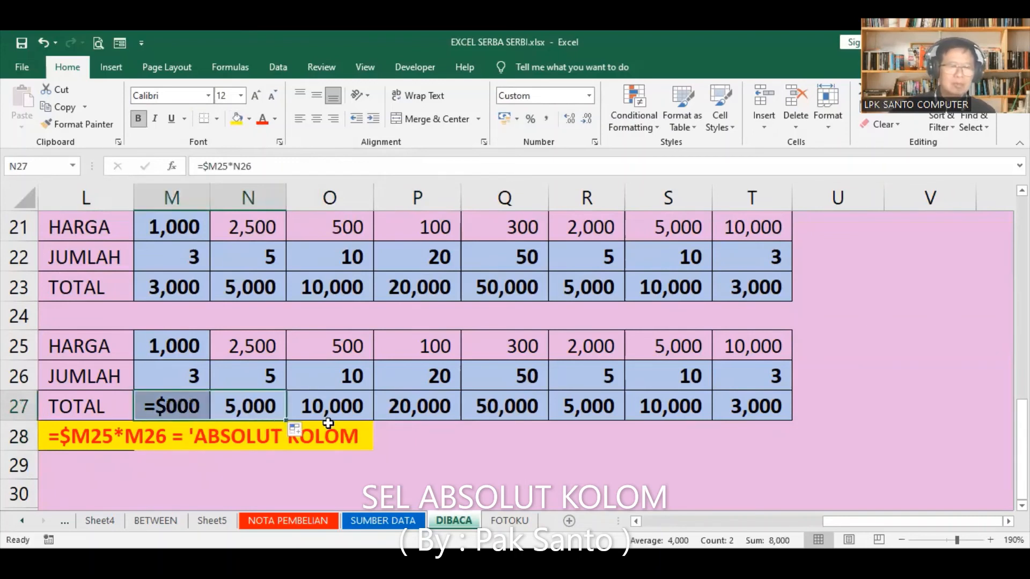
left_click(420, 447)
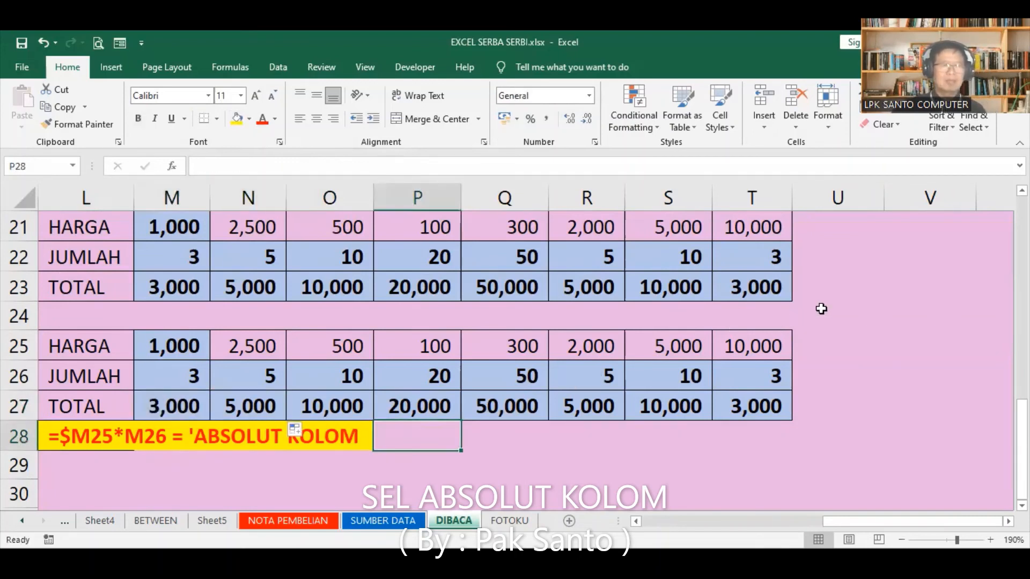